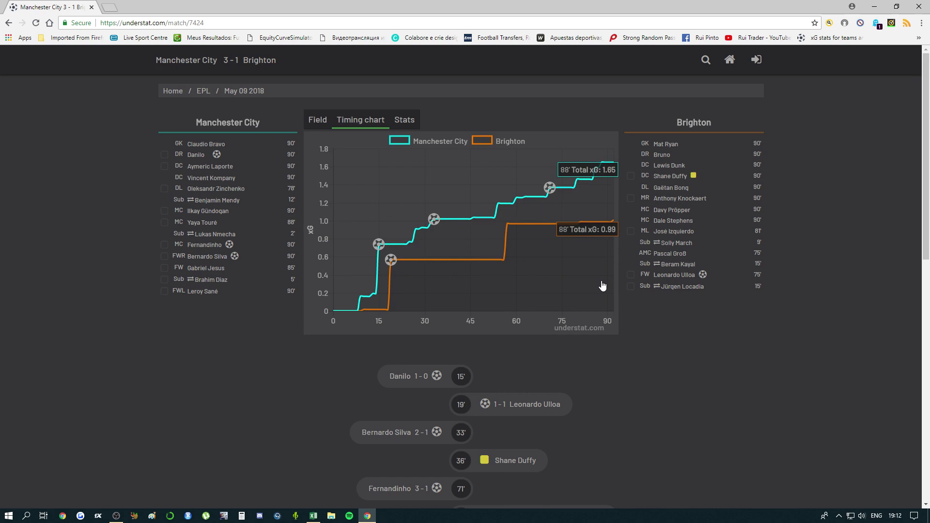
# - Show the Manchester City–Brighton match stats and read the definitions of the DEEP and PPDA metrics
pyautogui.moveTo(925, 138); pyautogui.dragTo(885, 122)
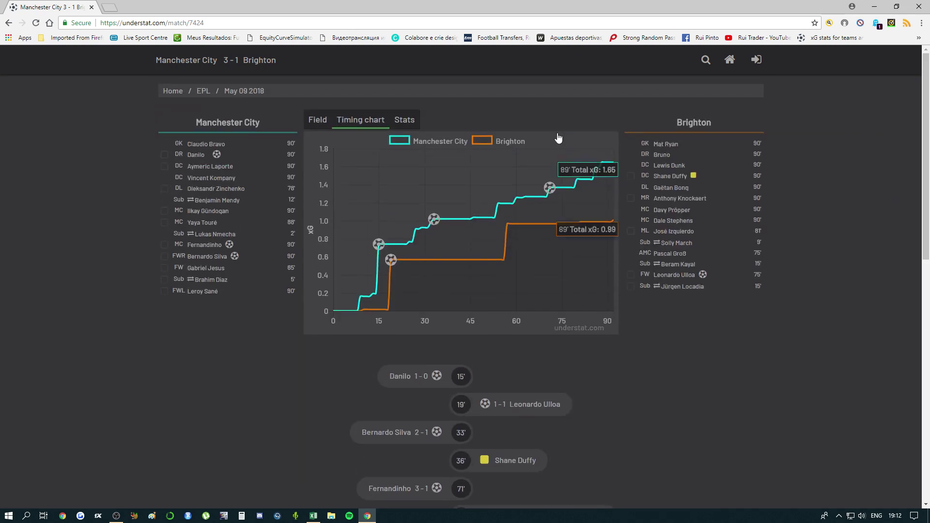
pyautogui.click(404, 127)
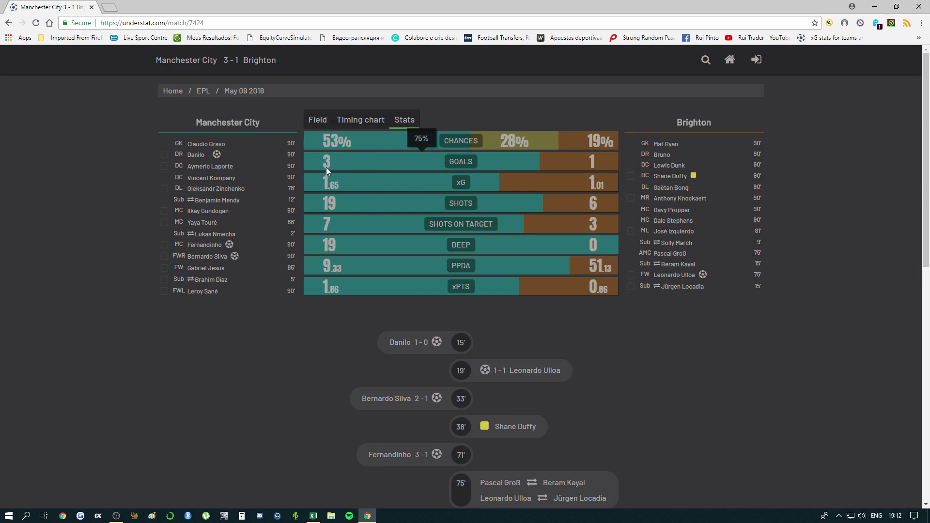
pyautogui.moveTo(338, 189)
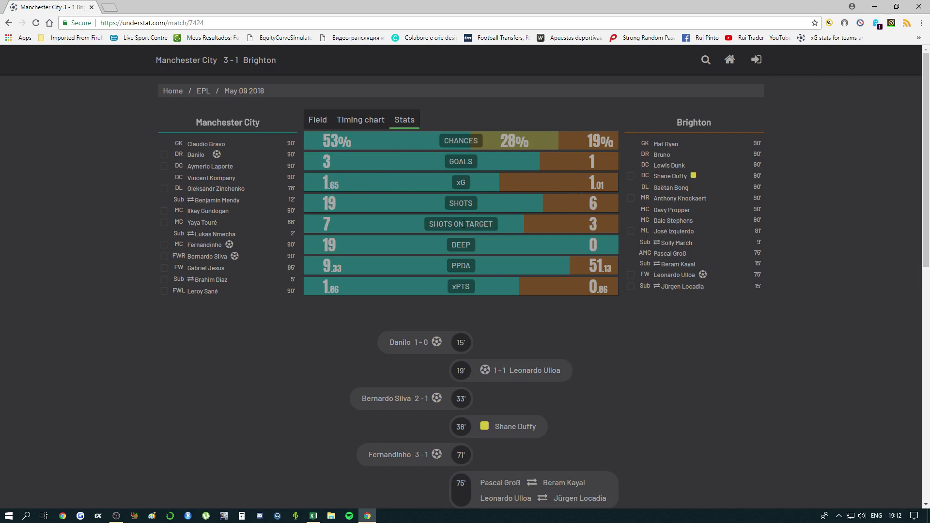
pyautogui.moveTo(462, 242)
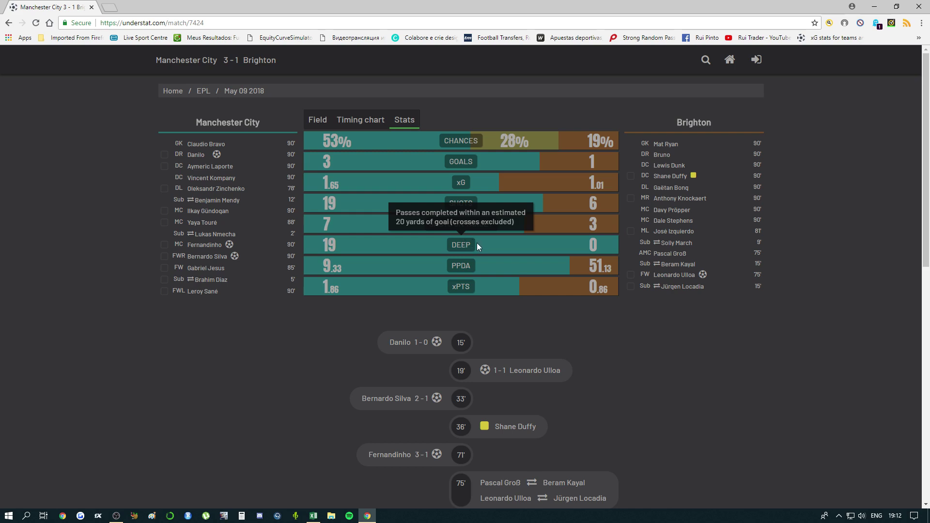
pyautogui.moveTo(471, 268)
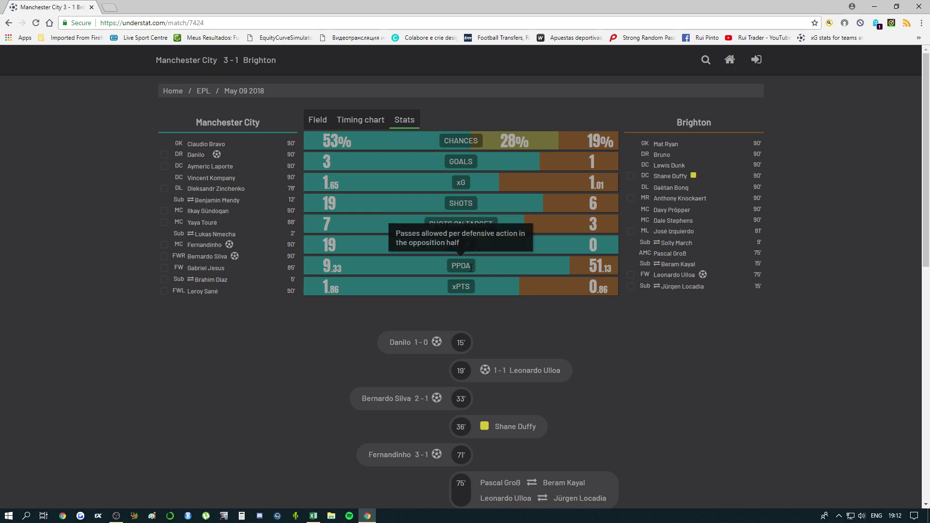
# - Look through the match events and the Manchester City player table with shots, xG and xA
pyautogui.moveTo(922, 133); pyautogui.dragTo(902, 364)
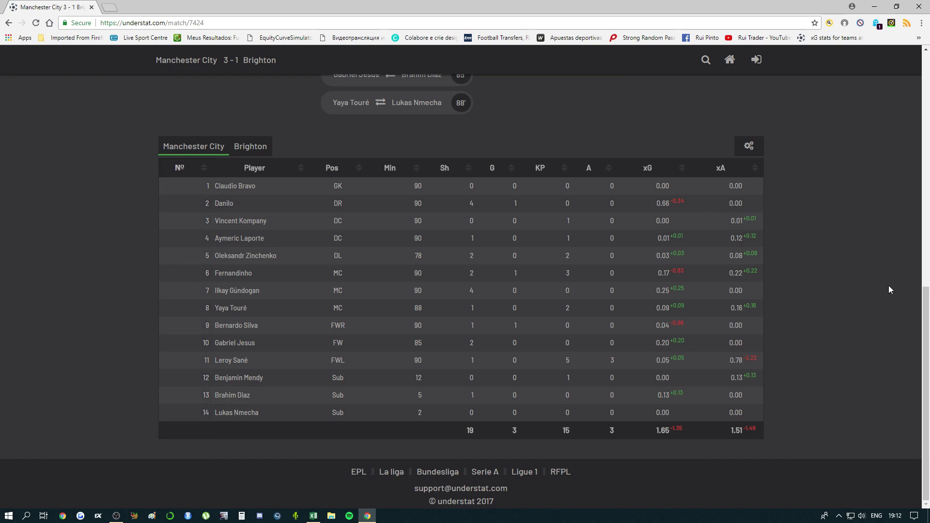
pyautogui.moveTo(925, 291); pyautogui.dragTo(926, 98)
pyautogui.scroll(1, 927, 98)
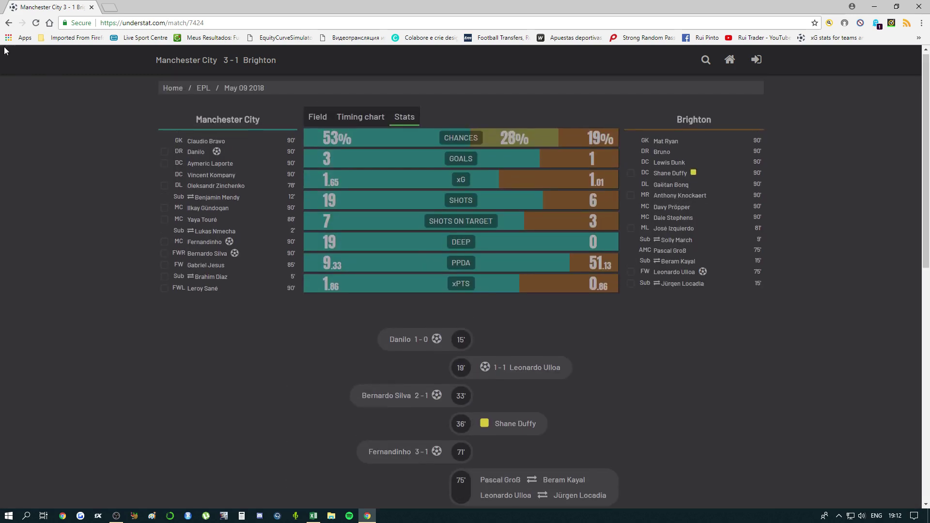
# - Return to the EPL 2017/2018 page and view the league table for home games and overall
pyautogui.click(9, 23)
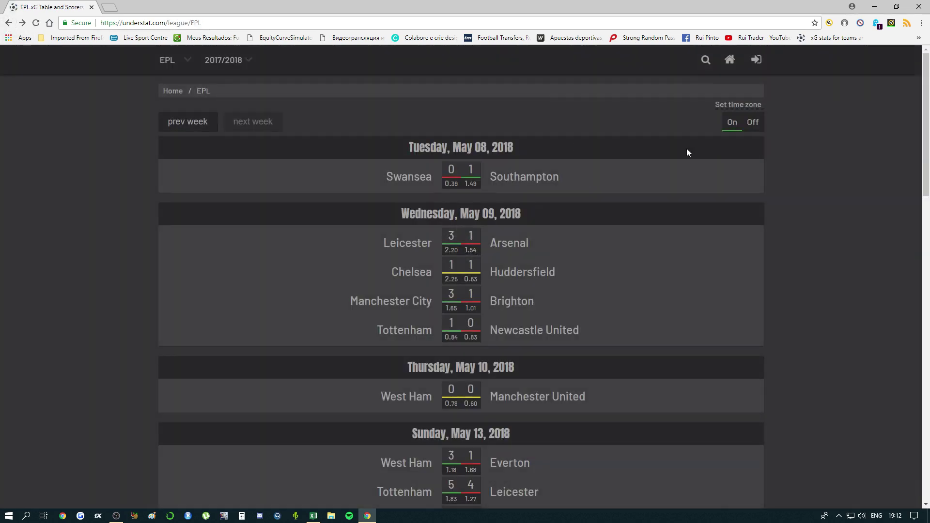
pyautogui.moveTo(927, 84); pyautogui.dragTo(925, 303)
pyautogui.scroll(1, 880, 280)
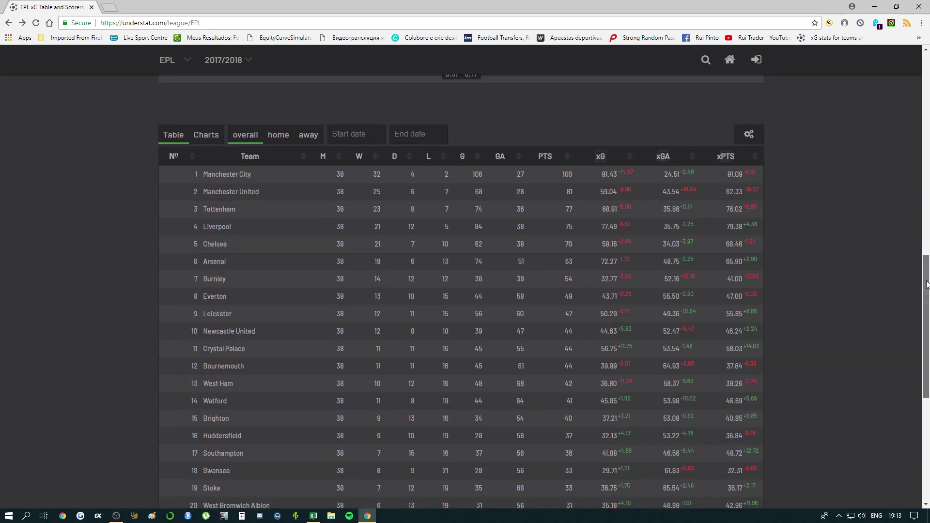
pyautogui.click(279, 127)
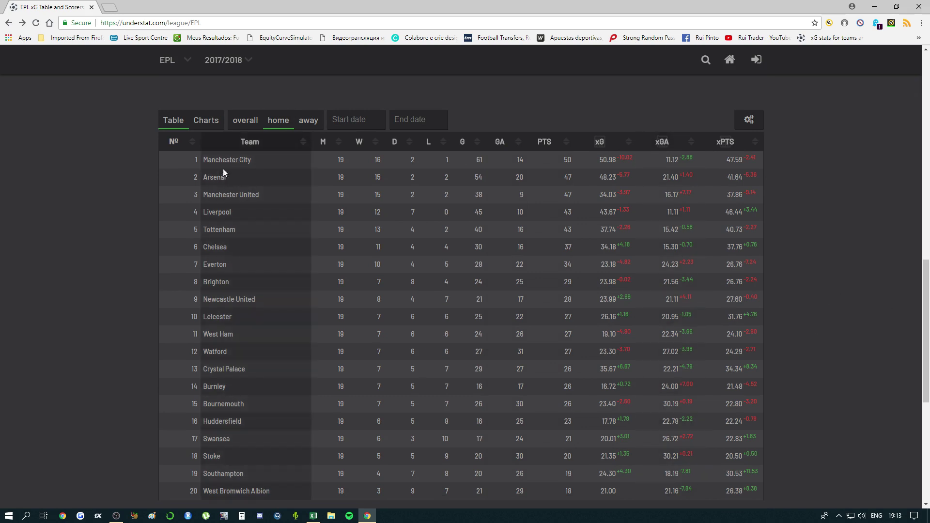
pyautogui.click(246, 121)
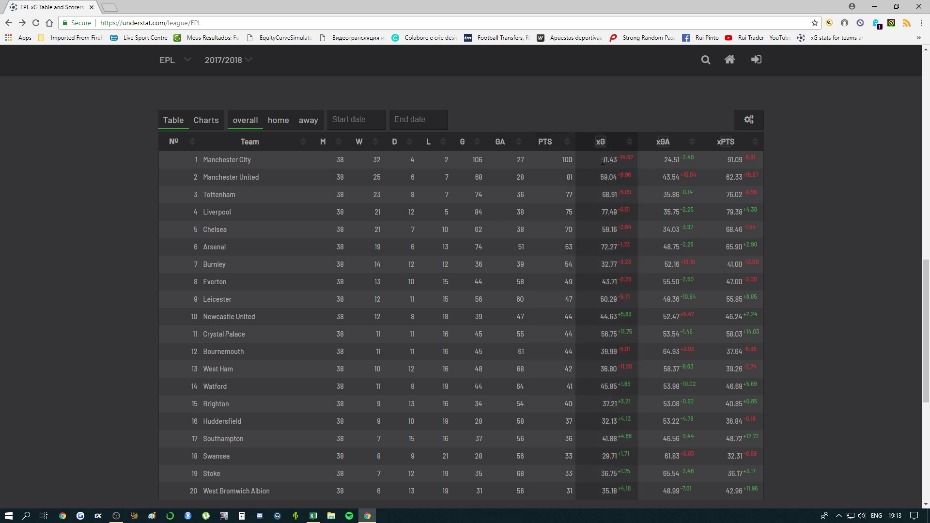
# - Examine Manchester City's xG, xGA and xPTS in the overall table, and compare Tottenham's actual points with its xPTS
pyautogui.moveTo(602, 161); pyautogui.dragTo(618, 162)
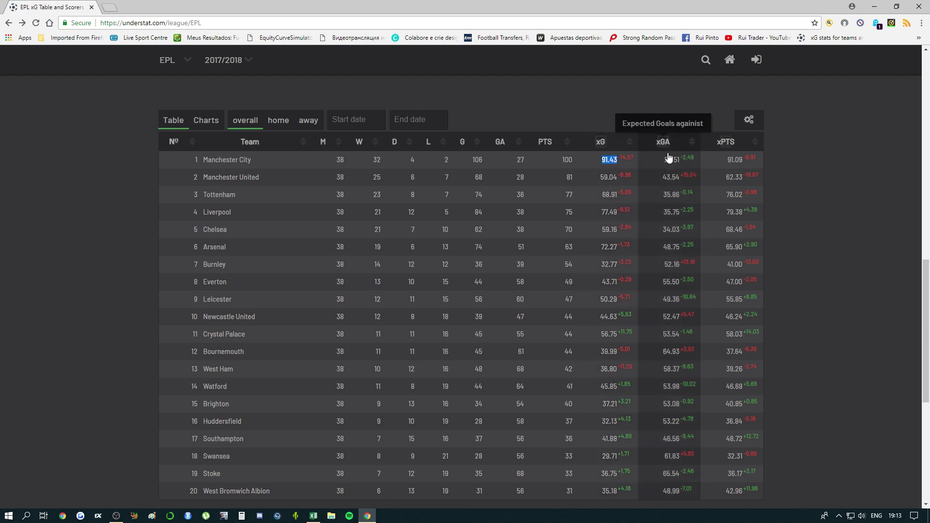
pyautogui.moveTo(665, 160); pyautogui.dragTo(681, 160)
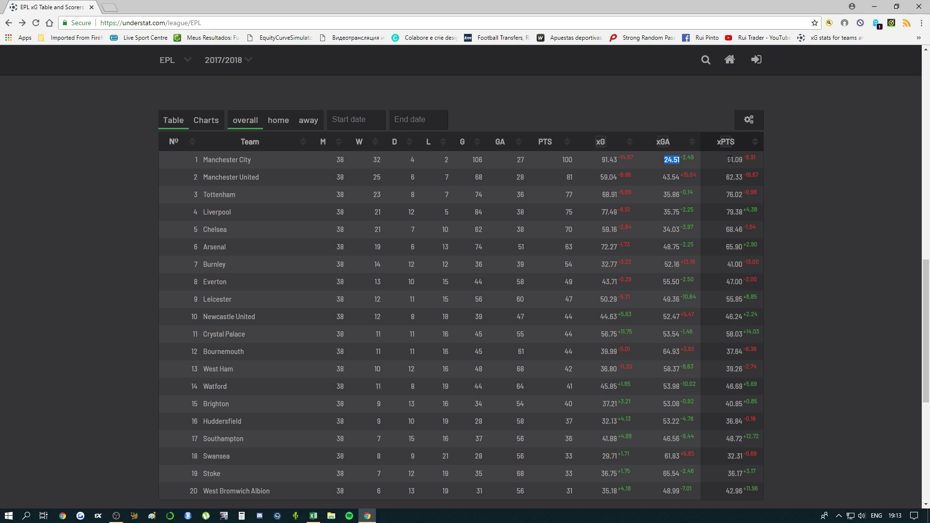
pyautogui.moveTo(727, 159); pyautogui.dragTo(741, 160)
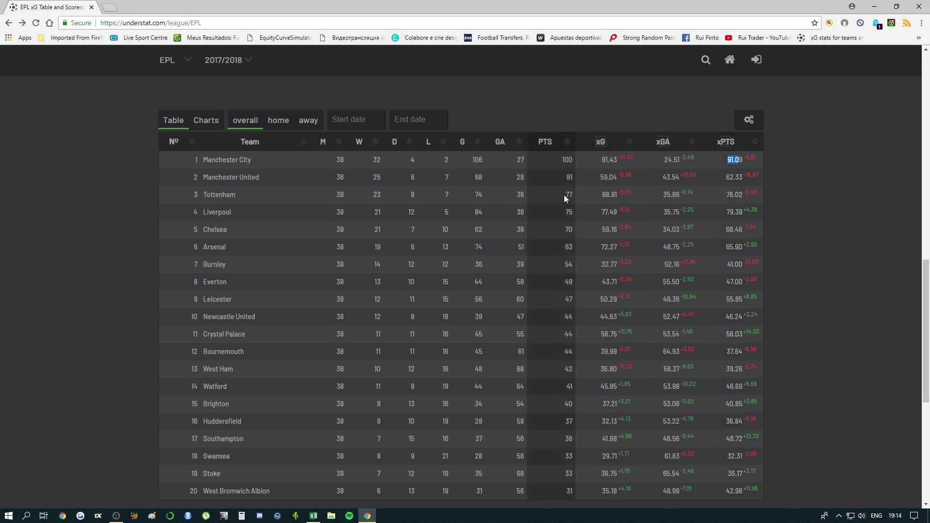
pyautogui.moveTo(565, 194); pyautogui.dragTo(574, 194)
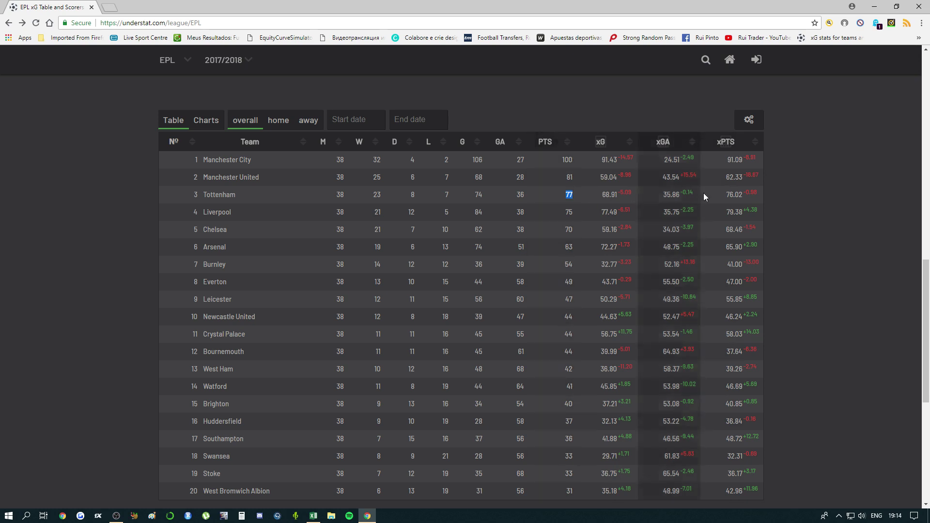
pyautogui.moveTo(727, 194); pyautogui.dragTo(744, 194)
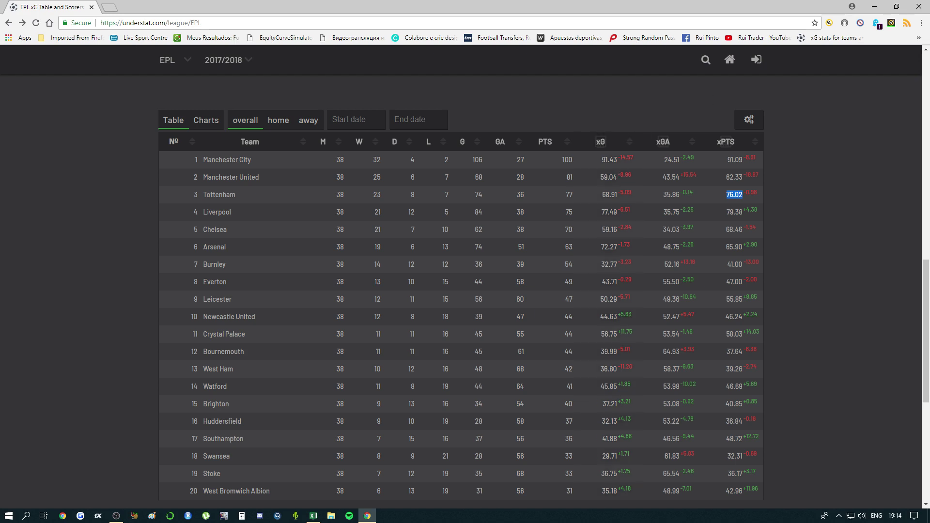
# - Look over the league's player rankings with goals, assists, xG and xA below the team table
pyautogui.scroll(-1, 925, 283)
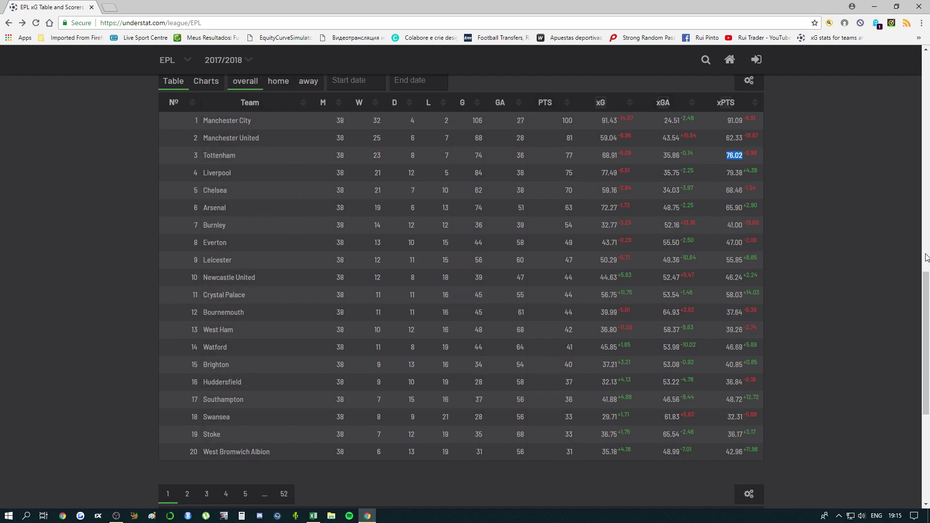
pyautogui.scroll(-3, 925, 349)
pyautogui.scroll(4, 926, 349)
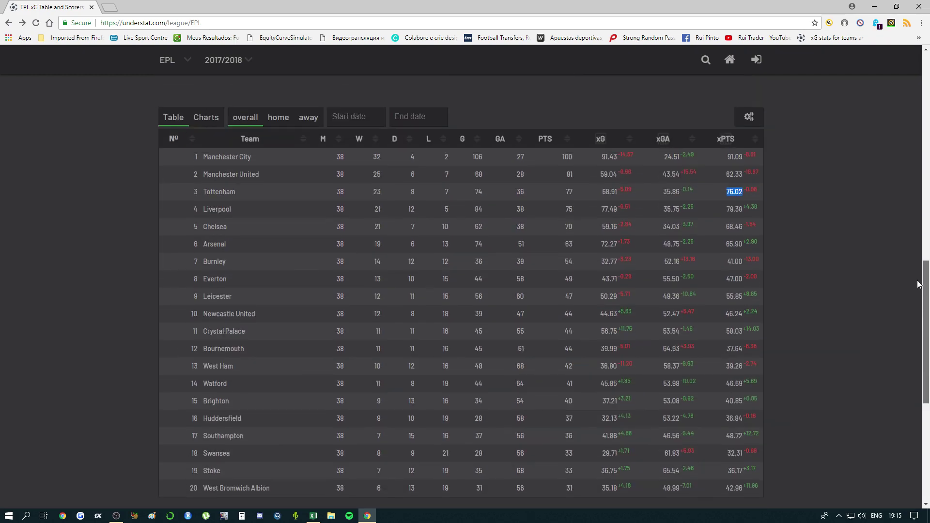
pyautogui.scroll(-7, 926, 349)
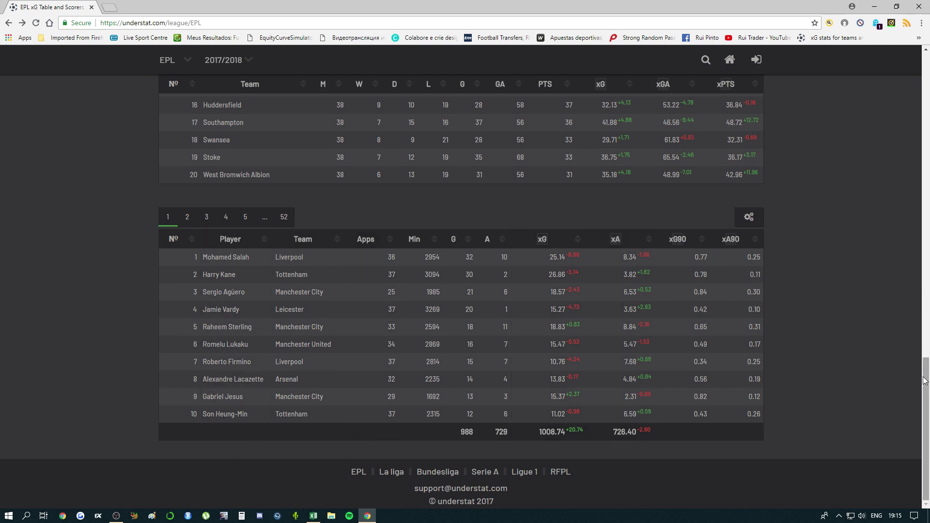
pyautogui.moveTo(928, 377); pyautogui.dragTo(925, 285)
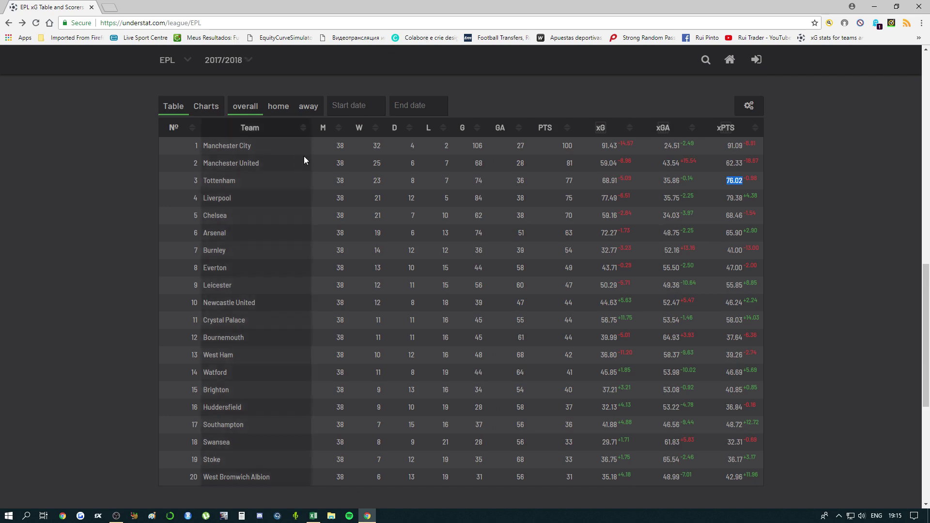
# - Open Manchester City's team page from the league table and examine its stats by situation, such as open play and corners
pyautogui.click(224, 146)
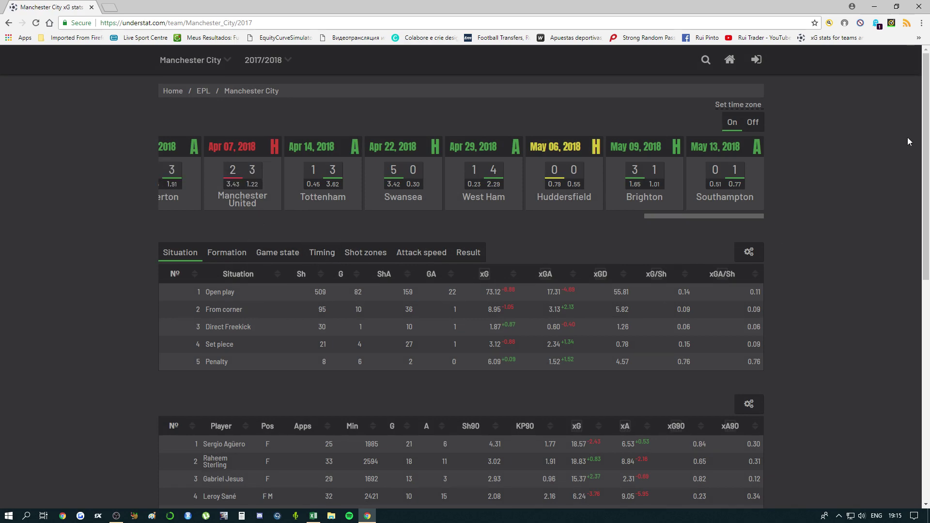
pyautogui.scroll(-2, 279, 241)
pyautogui.scroll(-1, 465, 290)
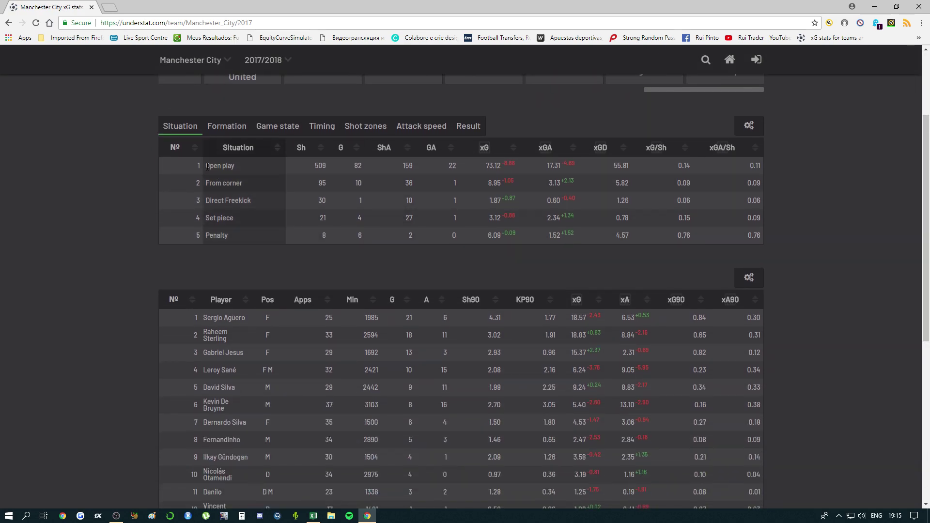
pyautogui.moveTo(240, 166); pyautogui.dragTo(252, 185)
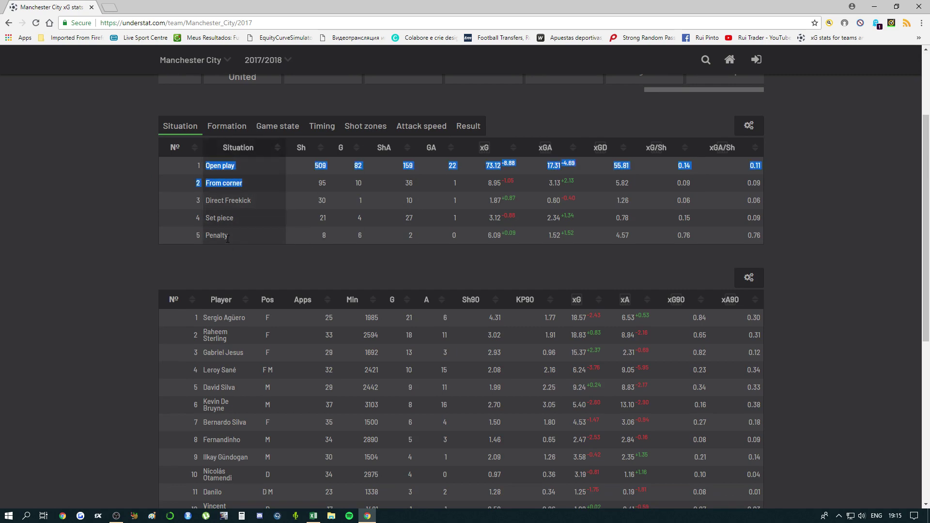
# - View Manchester City's stats by formation, game state, timing and shot zones, and return to the situation breakdown
pyautogui.click(227, 126)
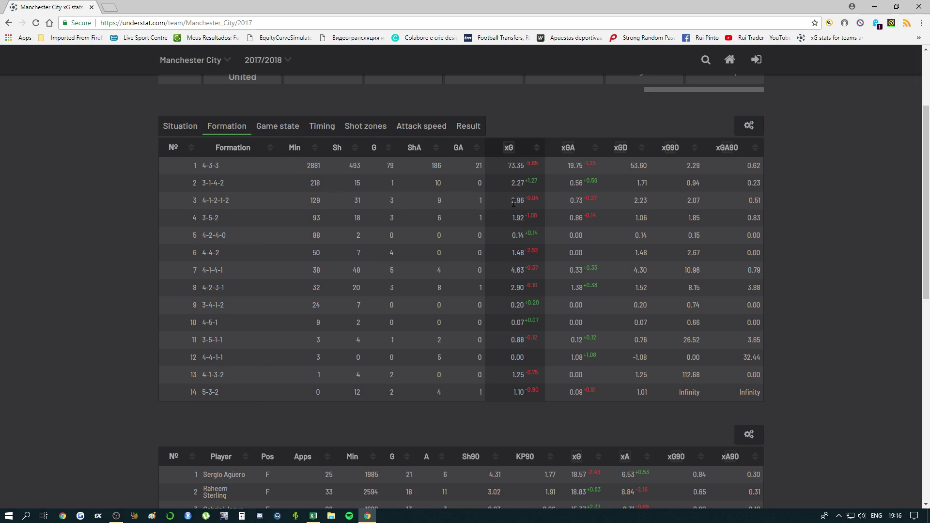
pyautogui.click(289, 129)
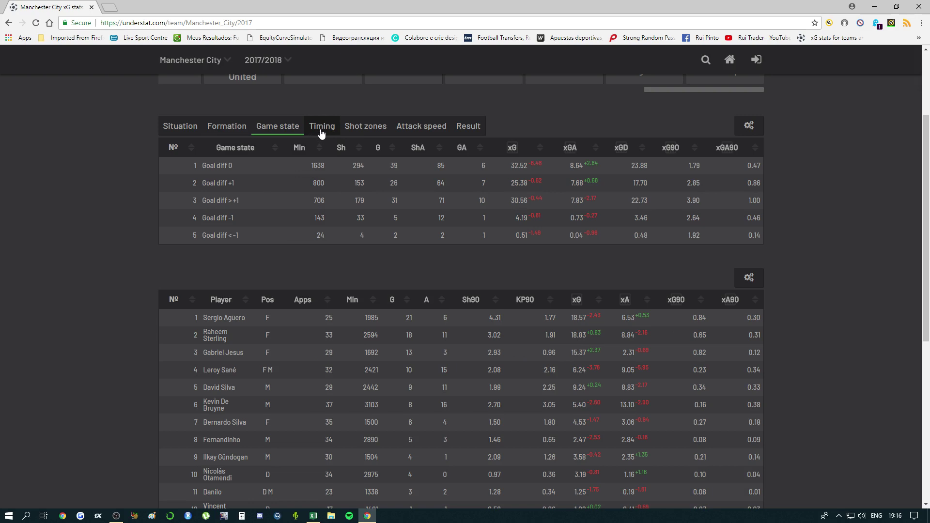
pyautogui.click(322, 131)
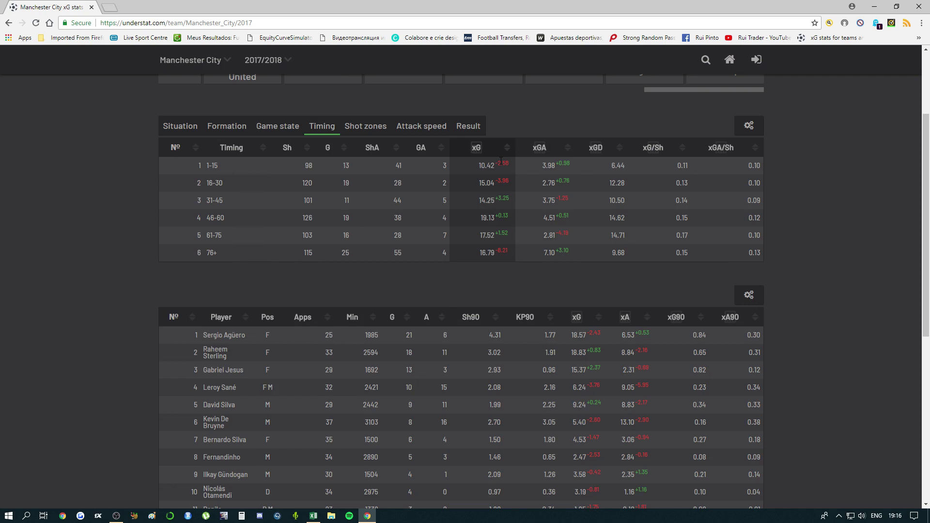
pyautogui.click(372, 128)
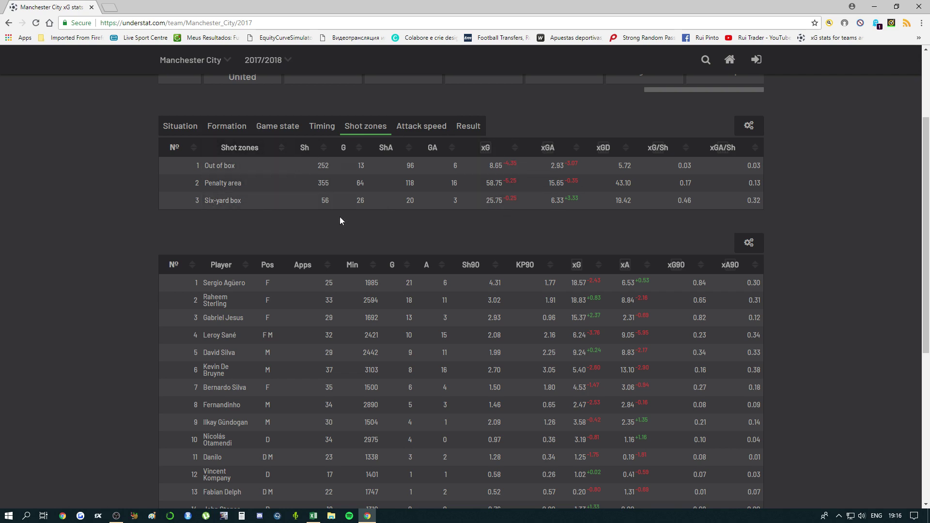
pyautogui.click(191, 129)
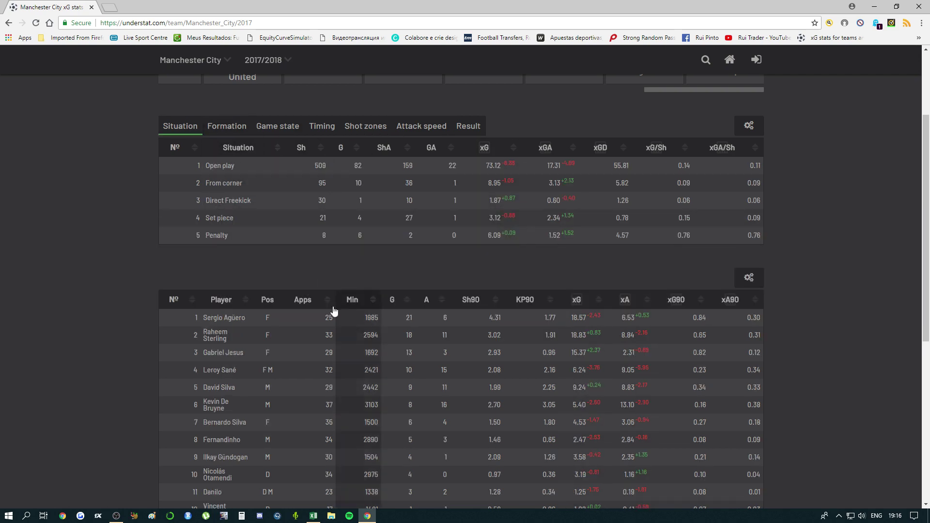
# - Compare Raheem Sterling's xG with his actual goals in Manchester City's player table
pyautogui.moveTo(925, 223); pyautogui.dragTo(917, 297)
pyautogui.scroll(-1, 916, 297)
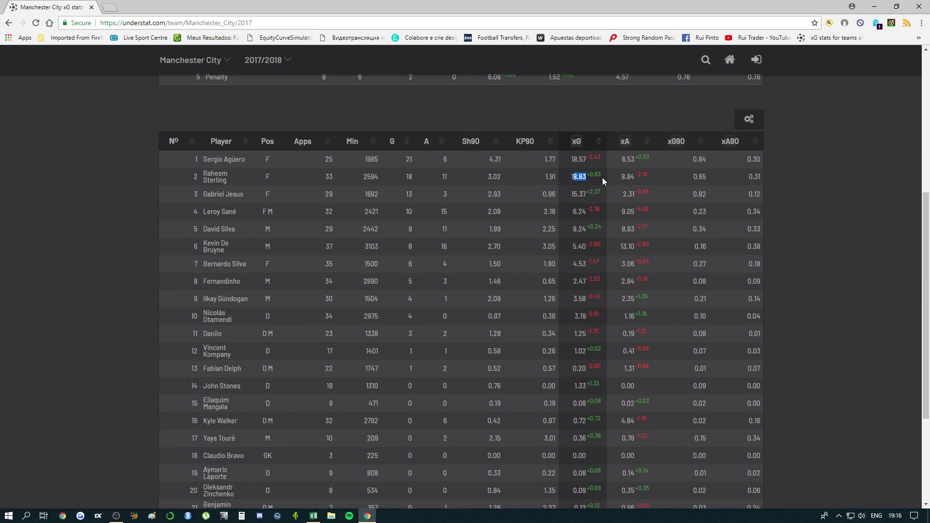
pyautogui.click(801, 173)
pyautogui.moveTo(579, 176); pyautogui.dragTo(595, 176)
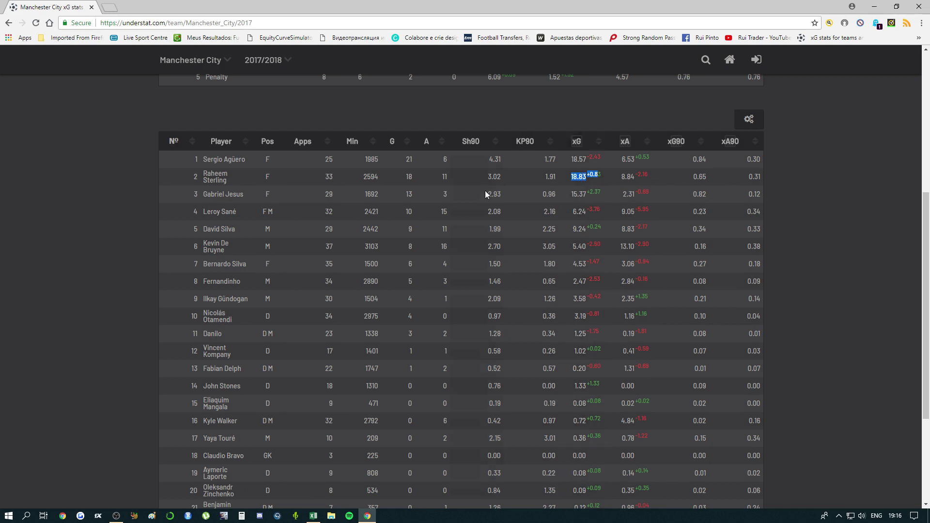
pyautogui.doubleClick(412, 177)
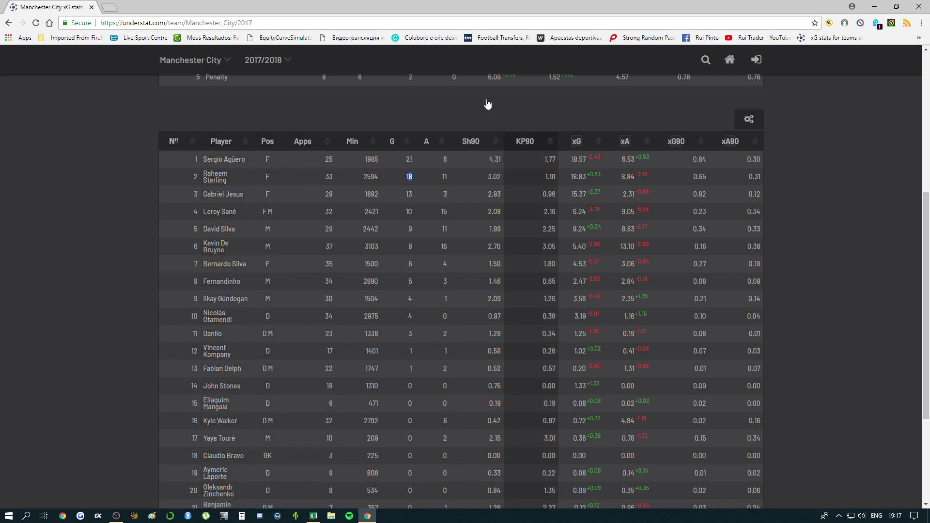
# - Go back to the EPL page and select all rows of the overall league table, from Manchester City to West Bromwich Albion
pyautogui.scroll(6, 921, 217)
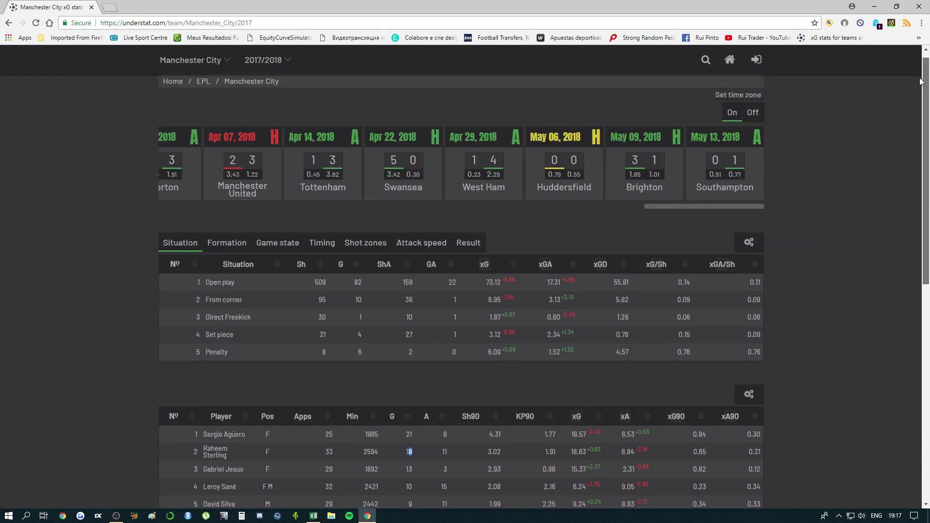
pyautogui.click(9, 24)
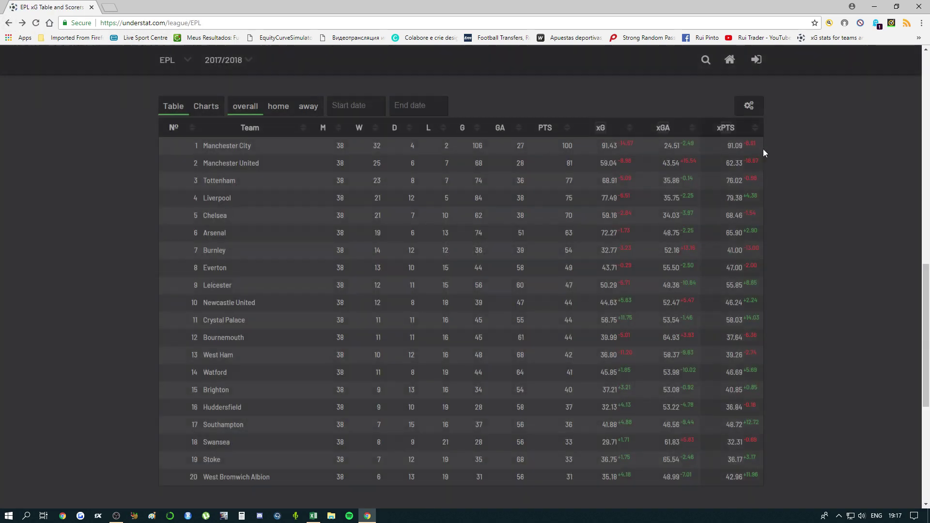
pyautogui.scroll(-1, 926, 281)
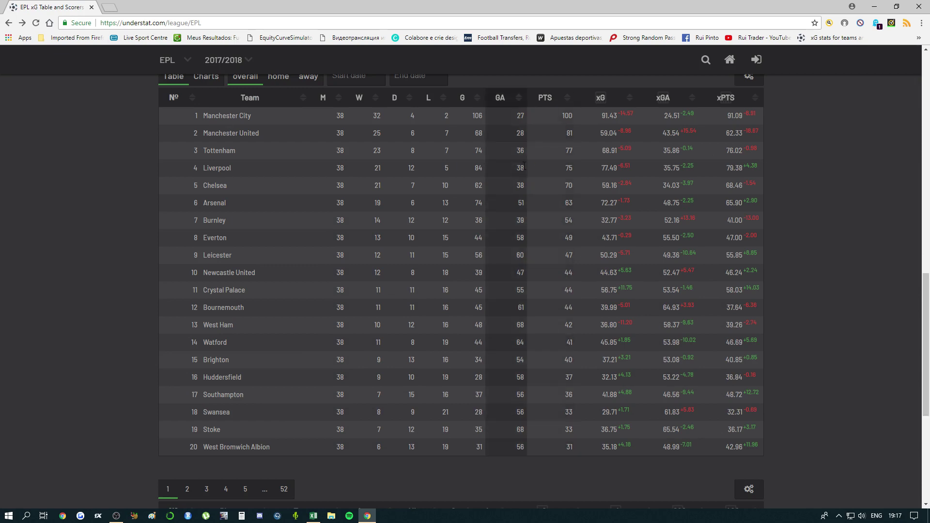
pyautogui.moveTo(184, 115); pyautogui.dragTo(756, 447)
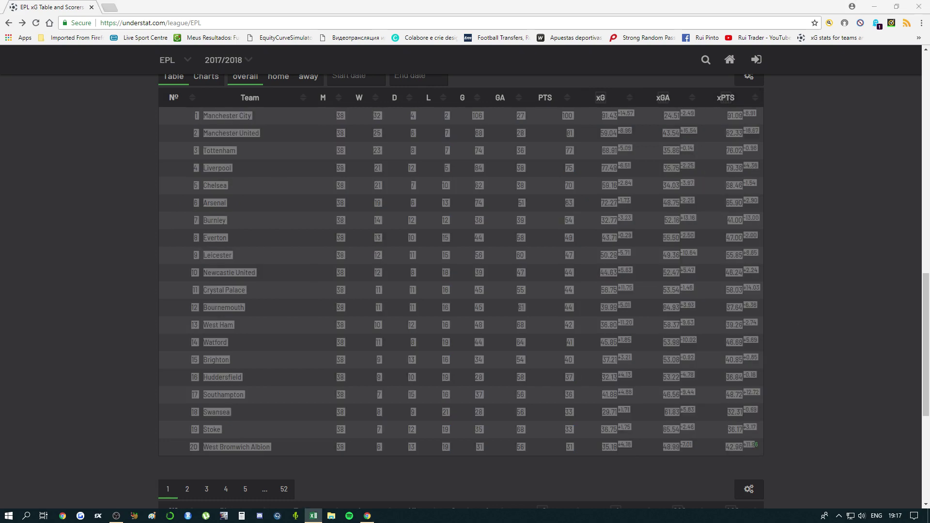
# - Switch to Excel and paste the copied league table at cell C2, matching the destination formatting
pyautogui.hotkey('alt', 'Tab')
pyautogui.rightClick(89, 124)
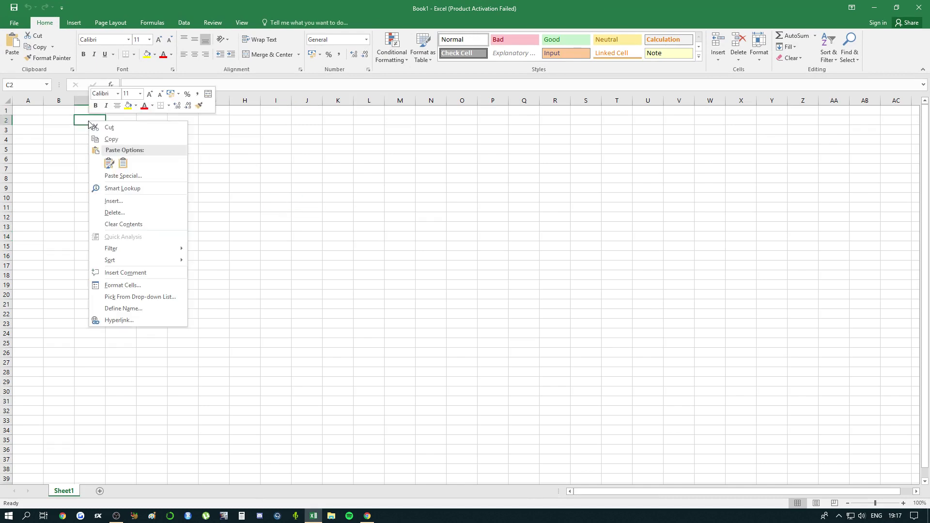
pyautogui.click(122, 163)
pyautogui.click(584, 246)
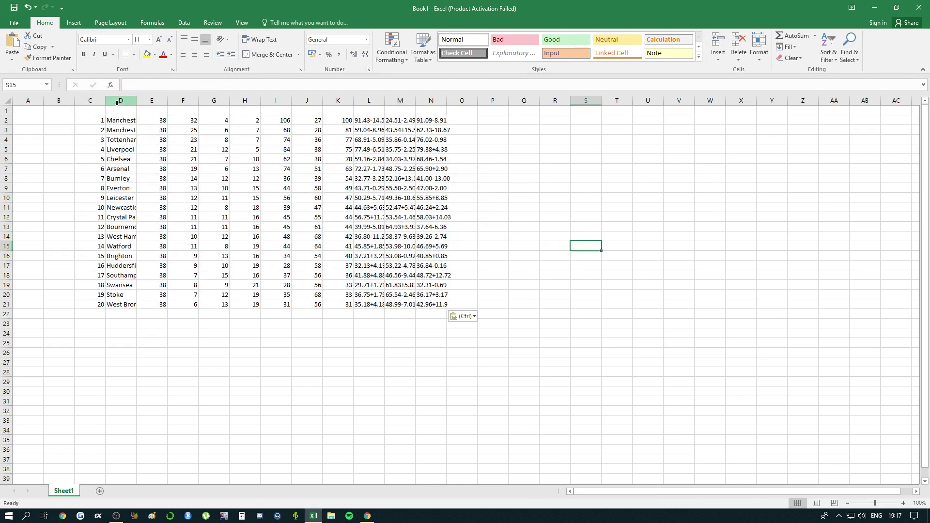
# - Auto-fit the widths of columns C to N to the pasted league data
pyautogui.click(89, 100)
pyautogui.keyDown('shift'); pyautogui.click(432, 101); pyautogui.keyUp('shift')
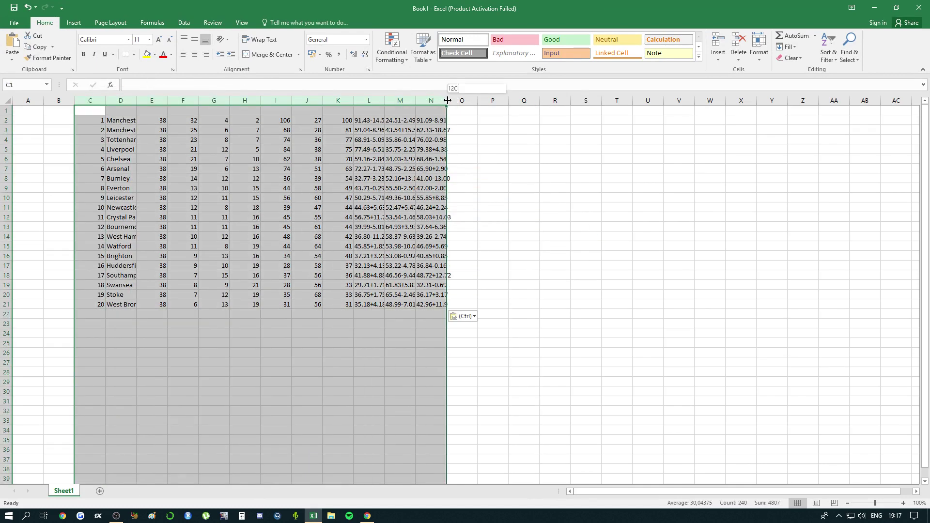
pyautogui.doubleClick(446, 100)
pyautogui.click(531, 169)
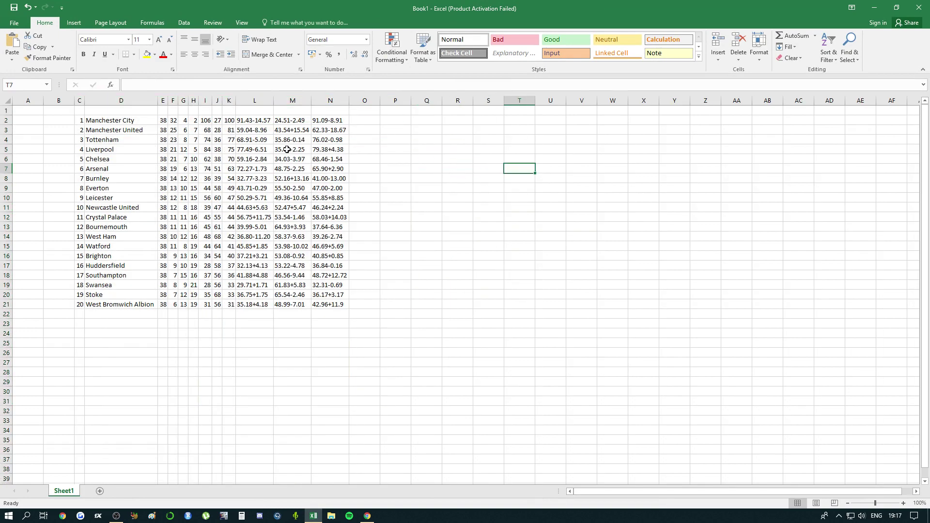
# - Compare the pasted columns with the league table's column headings on the Understat page
pyautogui.doubleClick(277, 8)
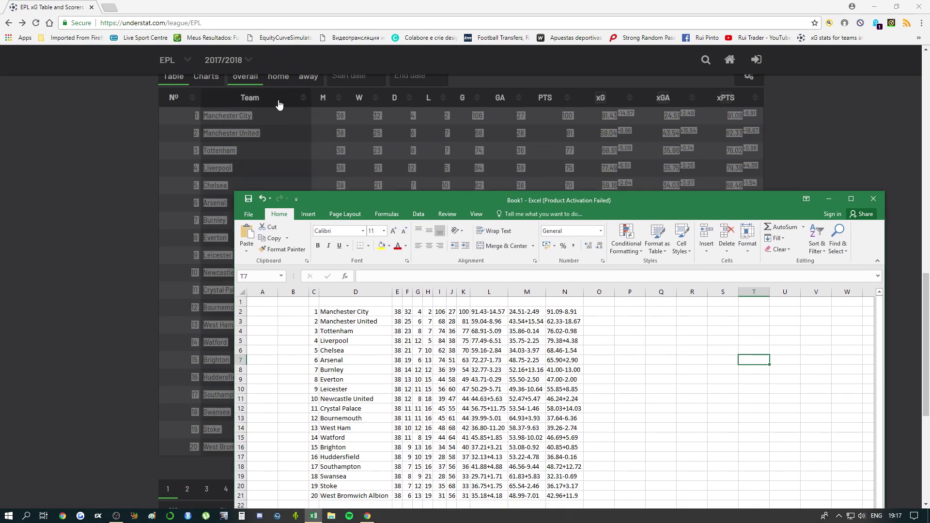
pyautogui.click(356, 302)
pyautogui.click(455, 304)
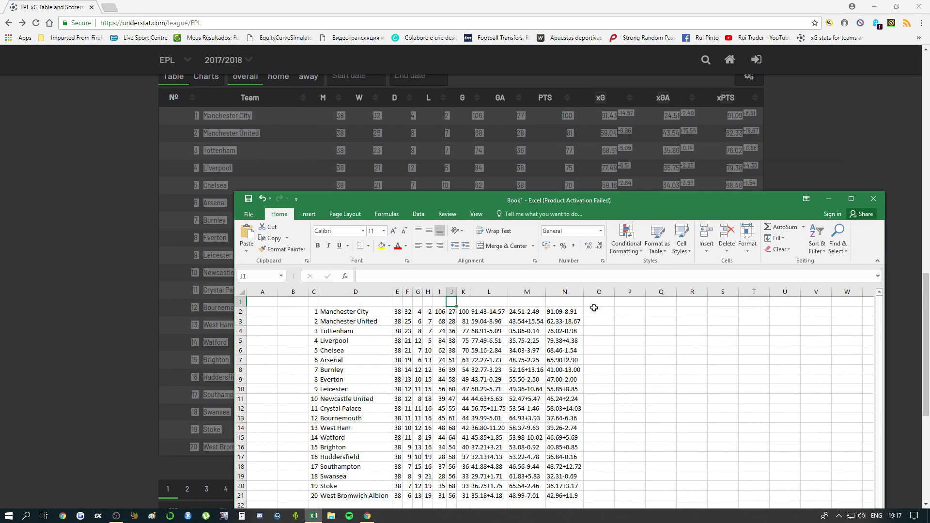
pyautogui.doubleClick(543, 205)
# - Start Text to Columns on the xPTS values in N2:N21, using the fixed-width option
pyautogui.moveTo(334, 120); pyautogui.dragTo(347, 308)
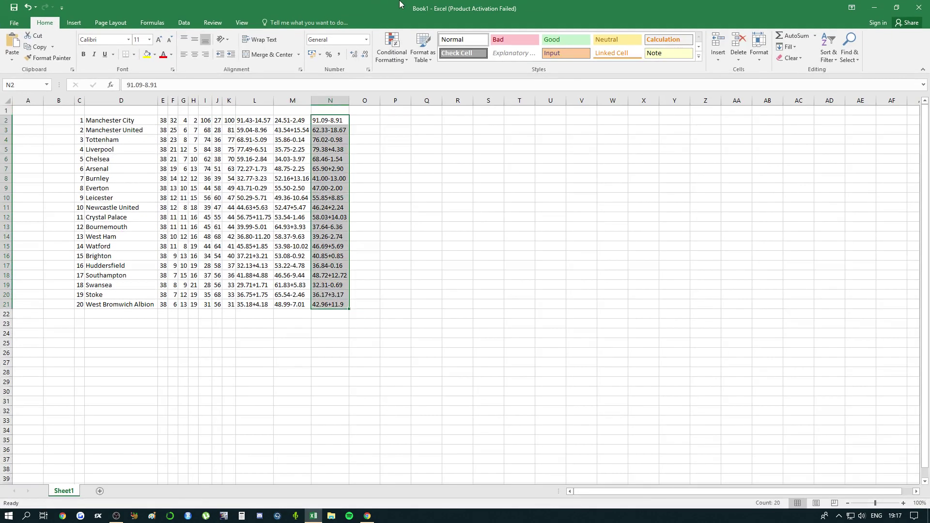
pyautogui.moveTo(409, 7); pyautogui.dragTo(426, 392)
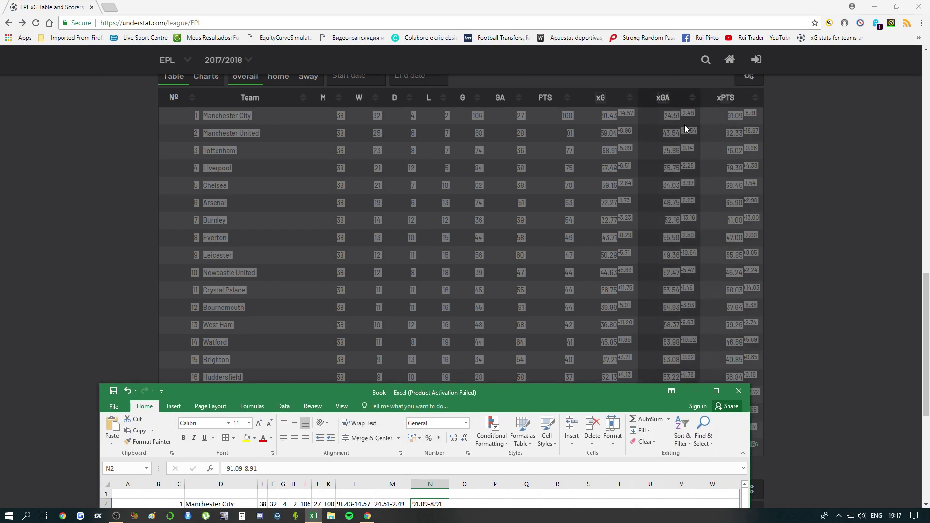
pyautogui.doubleClick(571, 396)
pyautogui.click(183, 22)
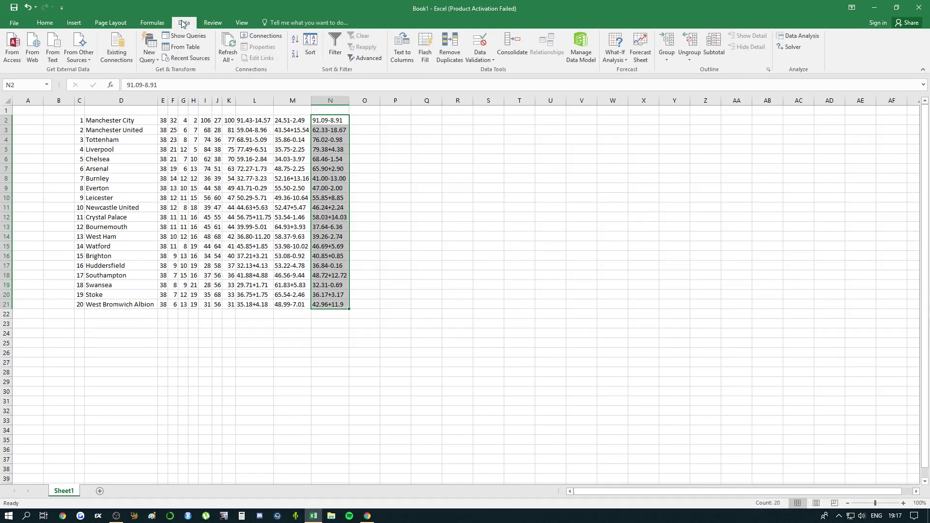
pyautogui.click(402, 48)
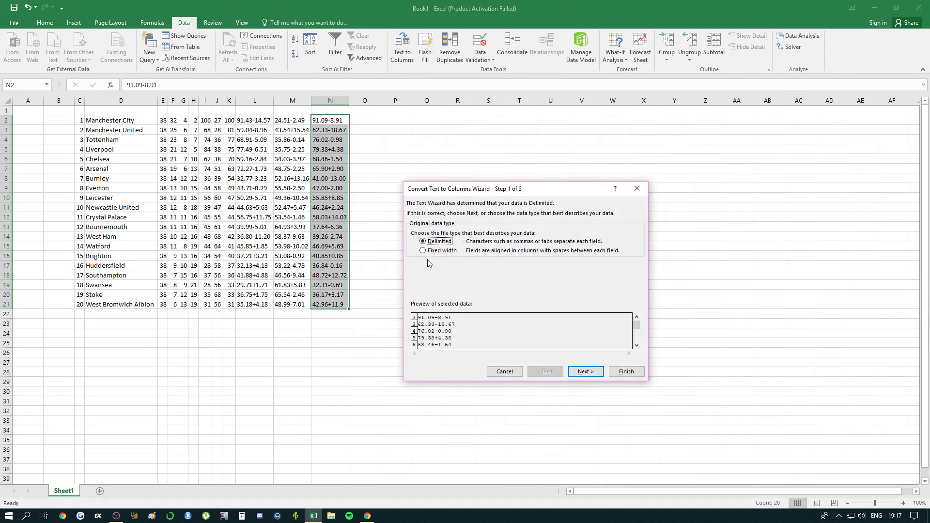
pyautogui.click(423, 250)
pyautogui.click(598, 376)
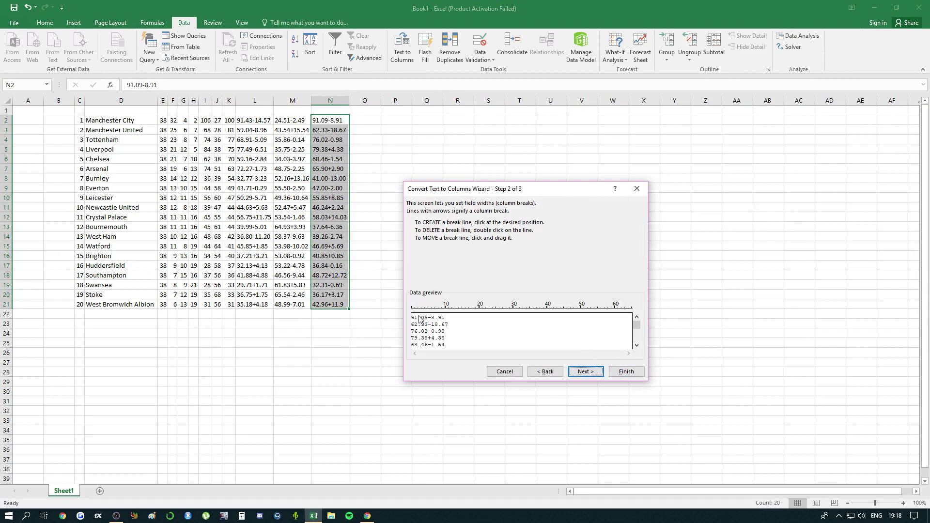
# - Place a column break after the fifth character and output the split xPTS values starting at cell P2
pyautogui.click(427, 317)
pyautogui.click(585, 373)
pyautogui.click(641, 269)
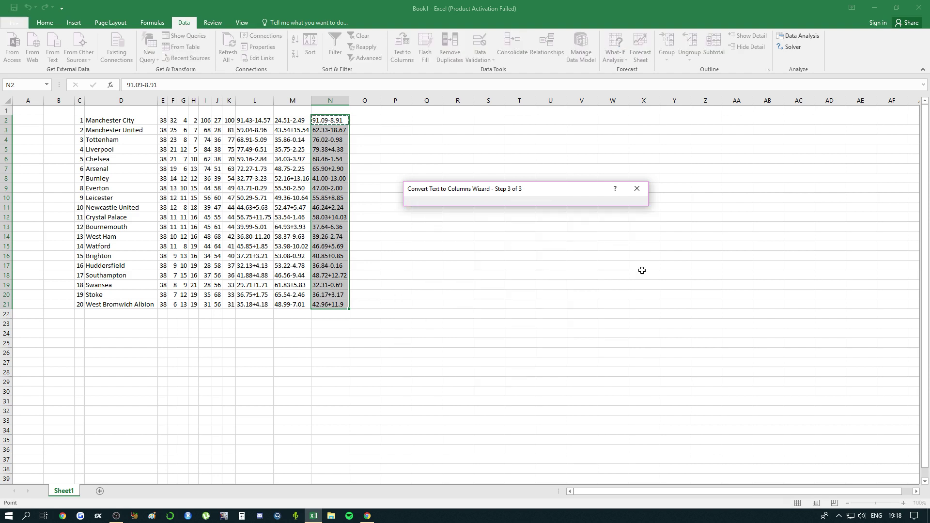
pyautogui.click(396, 119)
pyautogui.press('Return')
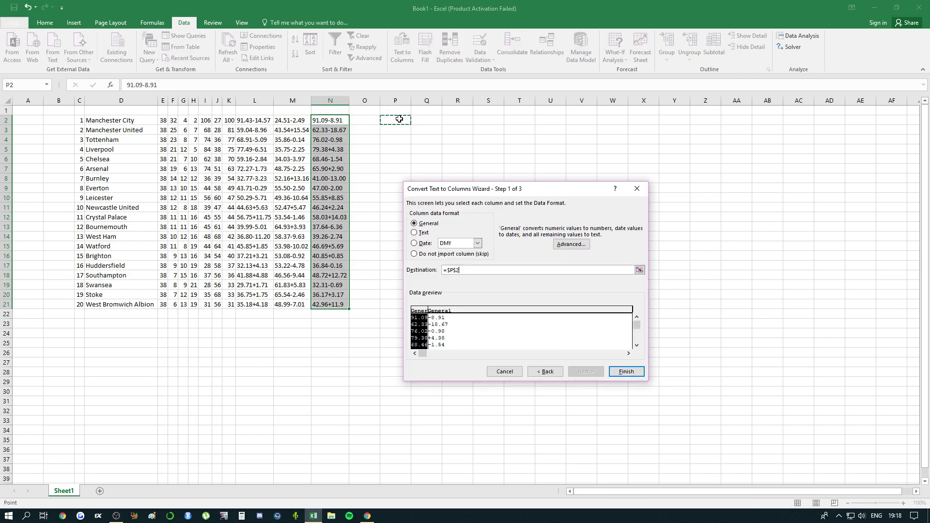
pyautogui.click(629, 373)
pyautogui.click(460, 137)
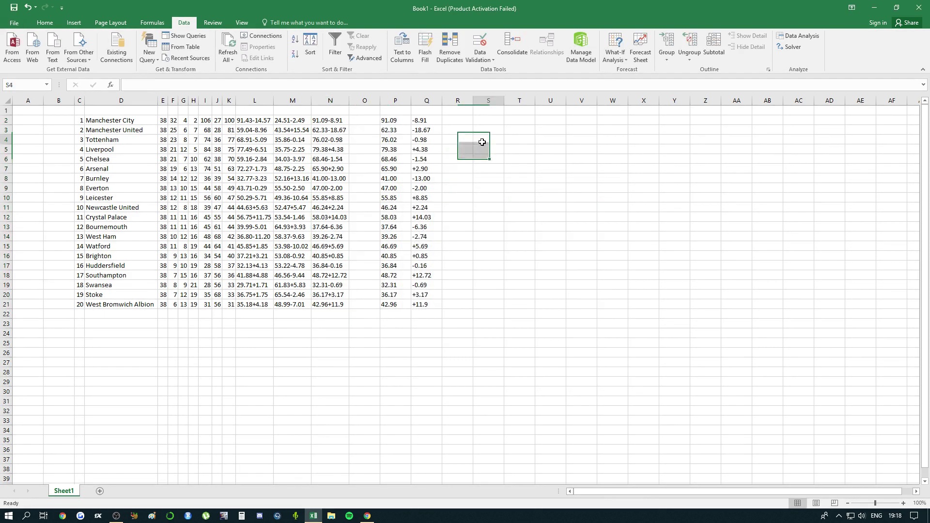
# - Compare the split values in P2:P21 with the league table on the Understat page and return to the spreadsheet
pyautogui.click(393, 121)
pyautogui.moveTo(393, 121); pyautogui.dragTo(394, 305)
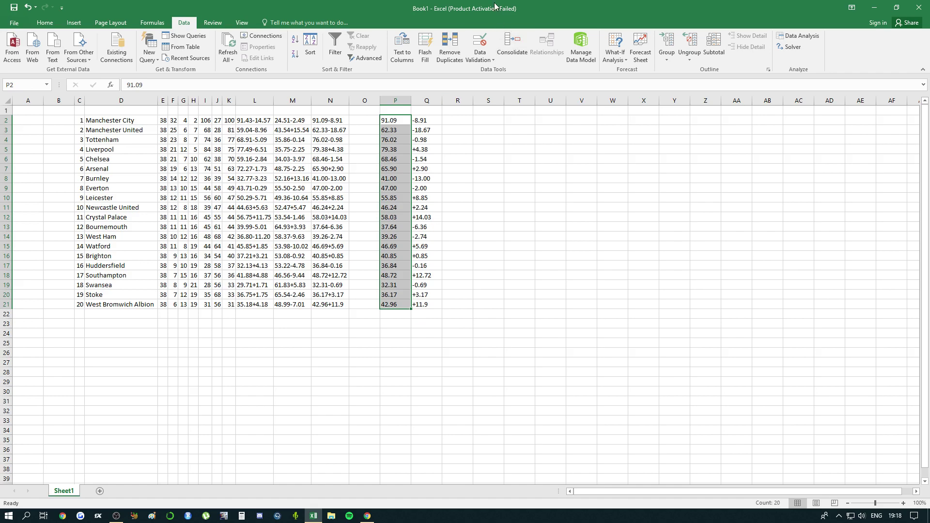
pyautogui.press('super+Down')
pyautogui.click(827, 145)
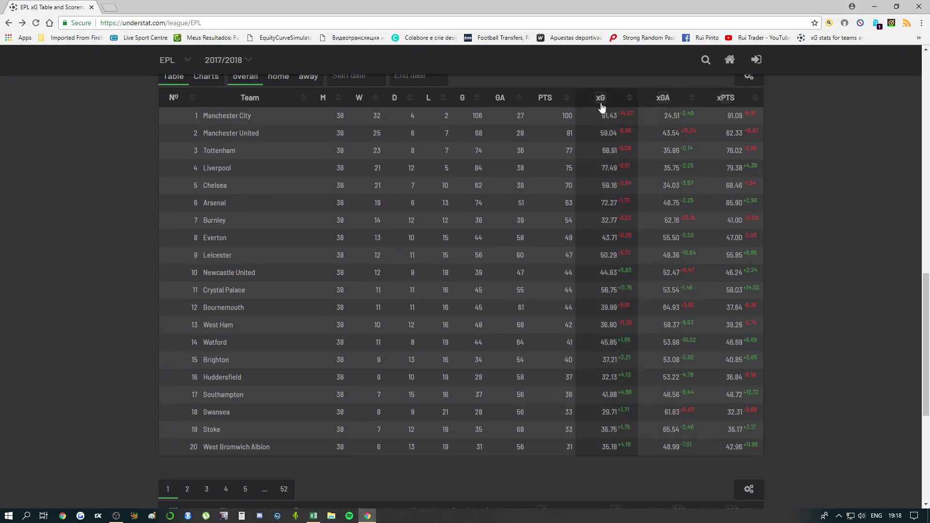
pyautogui.click(315, 516)
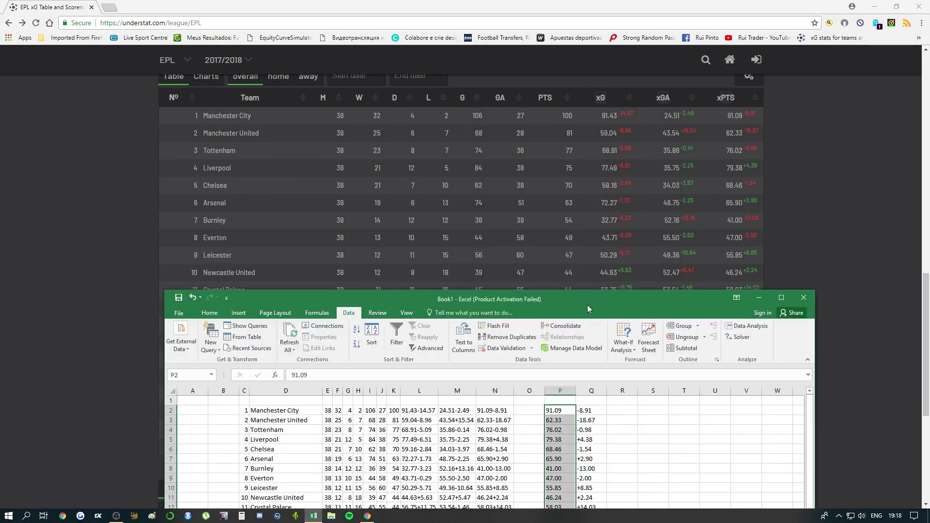
pyautogui.doubleClick(640, 306)
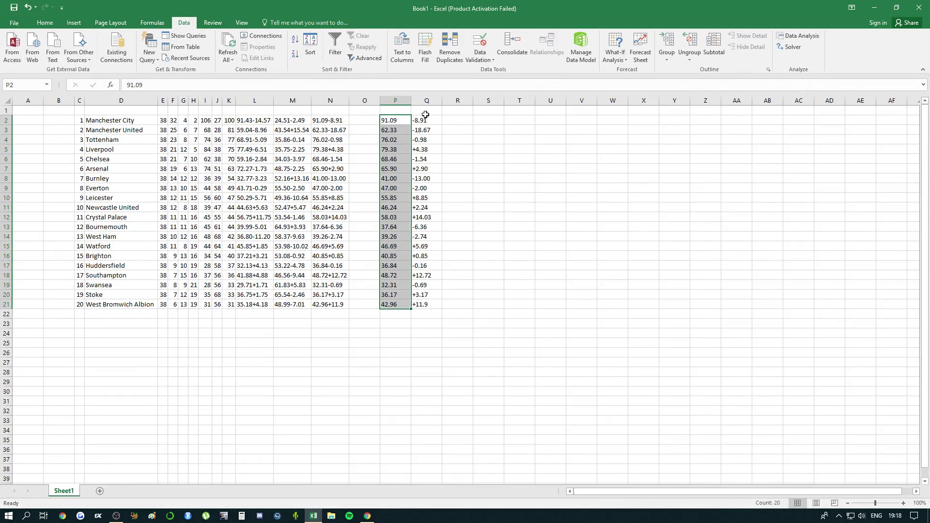
# - Replace all periods with commas in cells M2:Q21
pyautogui.moveTo(291, 121); pyautogui.dragTo(448, 314)
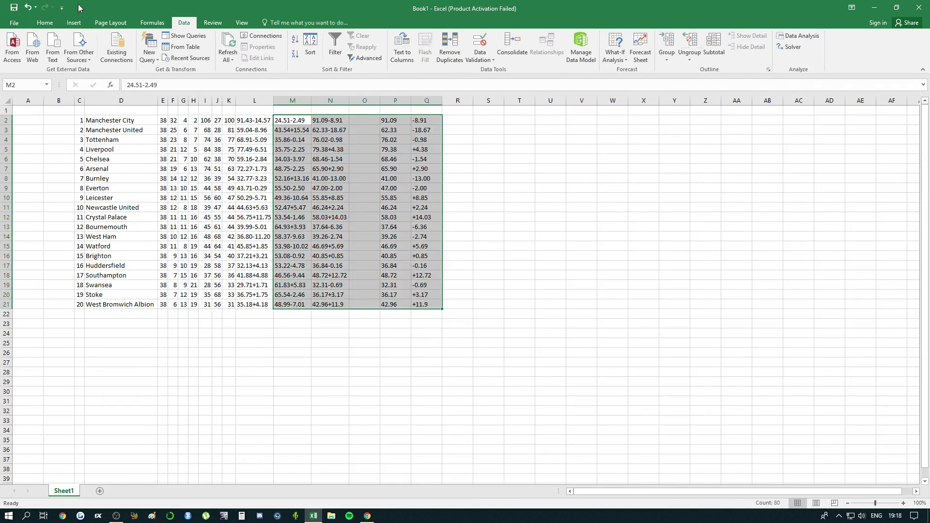
pyautogui.click(44, 23)
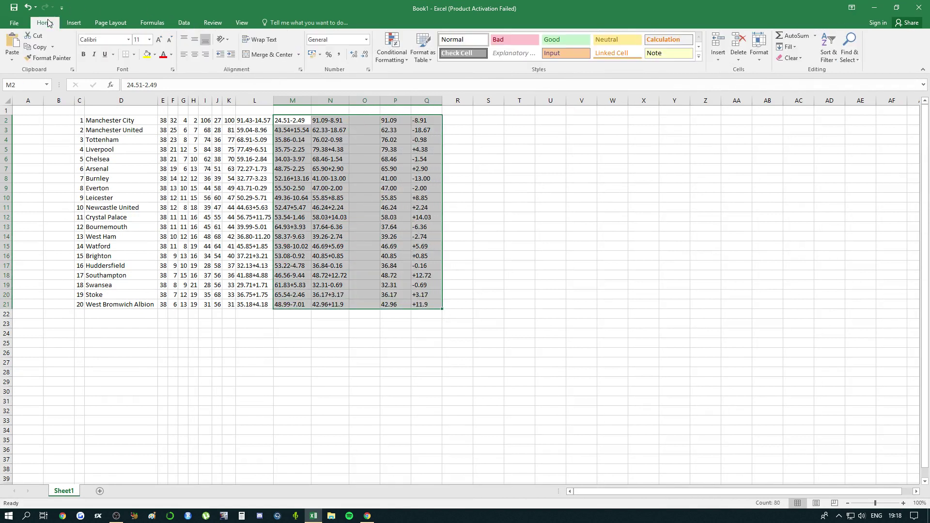
pyautogui.click(828, 48)
pyautogui.click(851, 62)
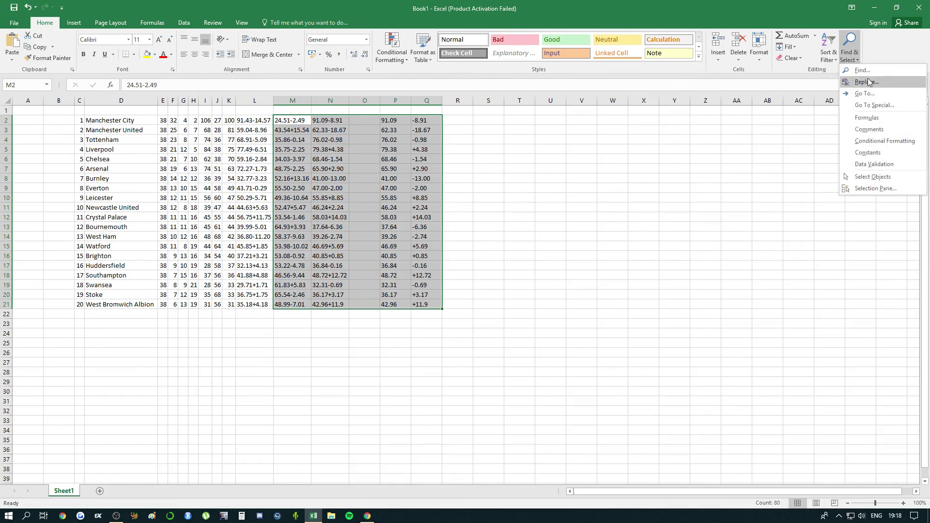
pyautogui.click(860, 85)
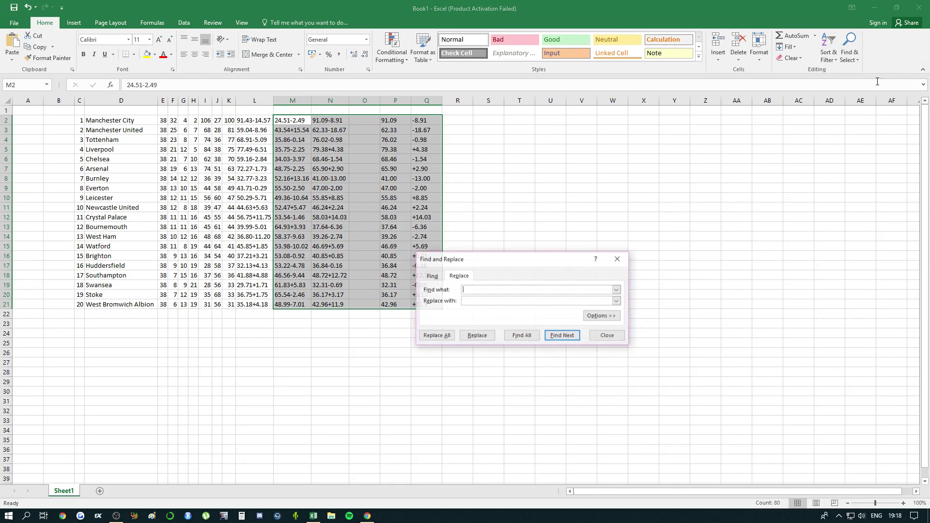
pyautogui.write('.')
pyautogui.click(496, 300)
pyautogui.write(',')
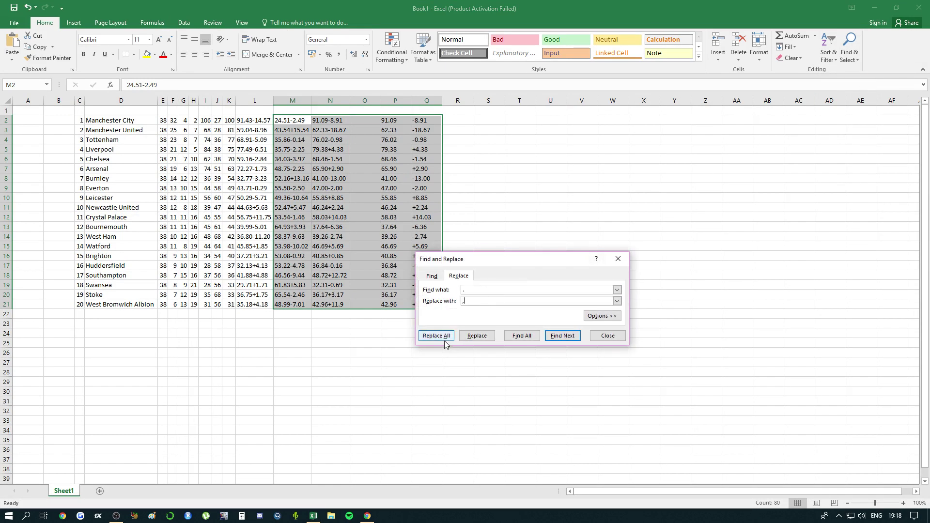
pyautogui.click(436, 335)
pyautogui.click(468, 286)
pyautogui.click(608, 336)
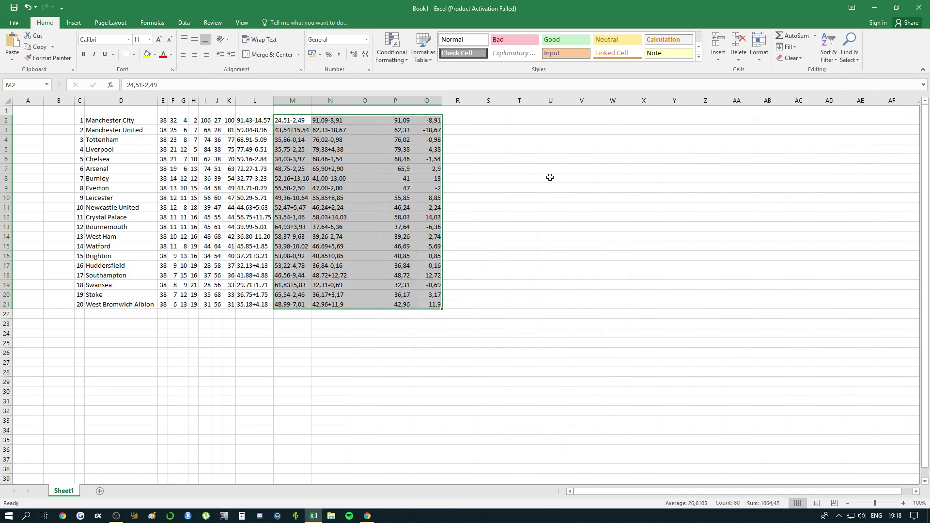
pyautogui.click(549, 178)
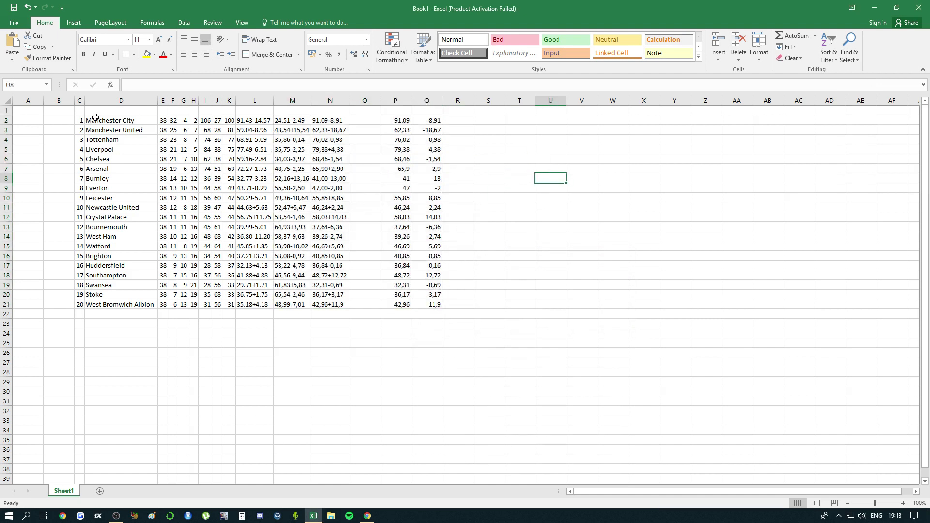
# - Check the pasted table in C2:N21 against the Understat league table and return to the spreadsheet
pyautogui.moveTo(83, 120); pyautogui.dragTo(345, 303)
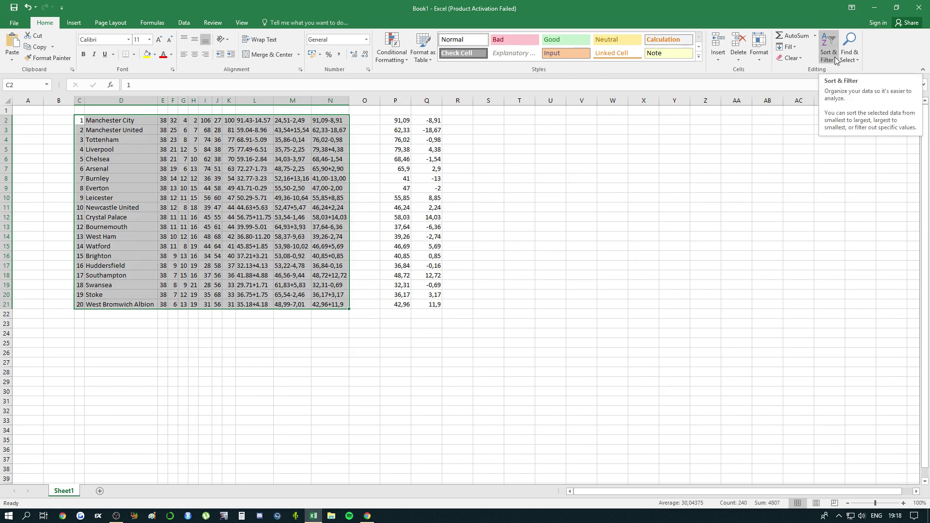
pyautogui.doubleClick(368, 10)
pyautogui.click(783, 101)
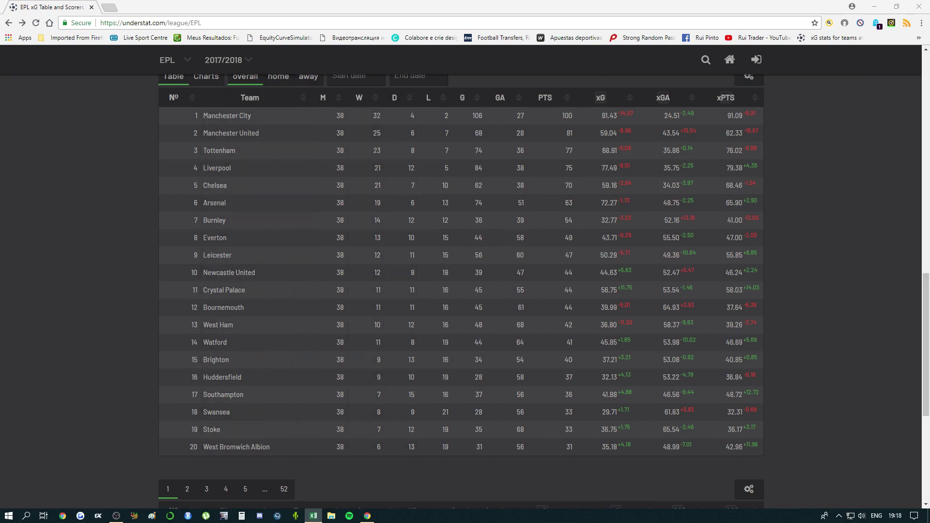
pyautogui.hotkey('alt', 'Tab')
pyautogui.doubleClick(332, 4)
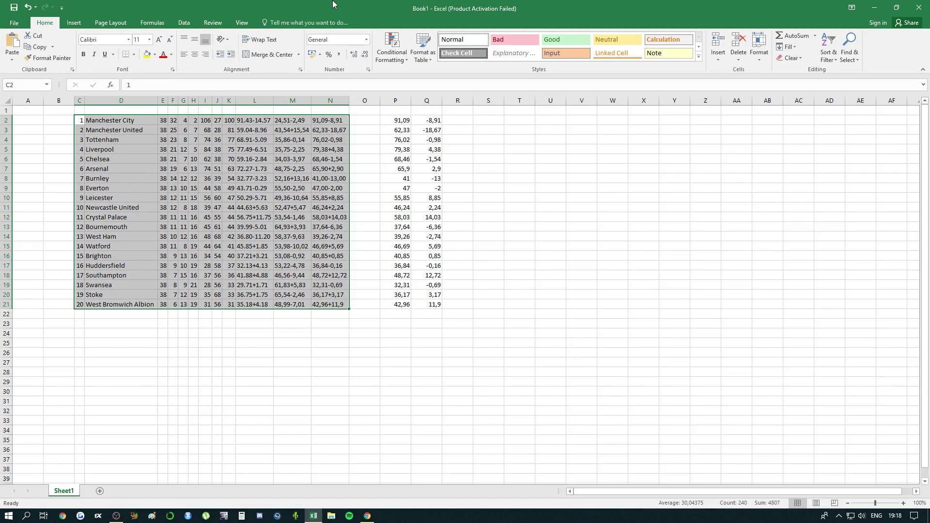
pyautogui.click(473, 277)
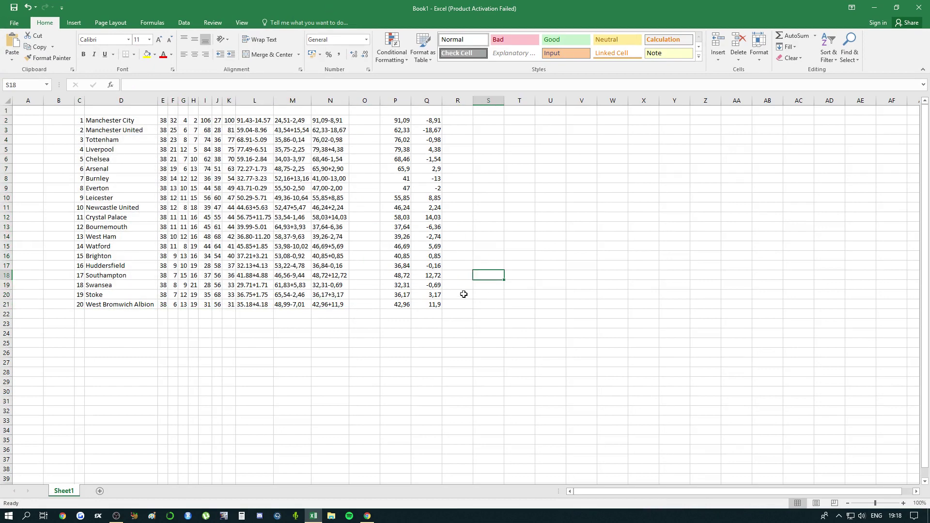
# - Switch to the Understat page and view the player statistics below the league table
pyautogui.doubleClick(542, 6)
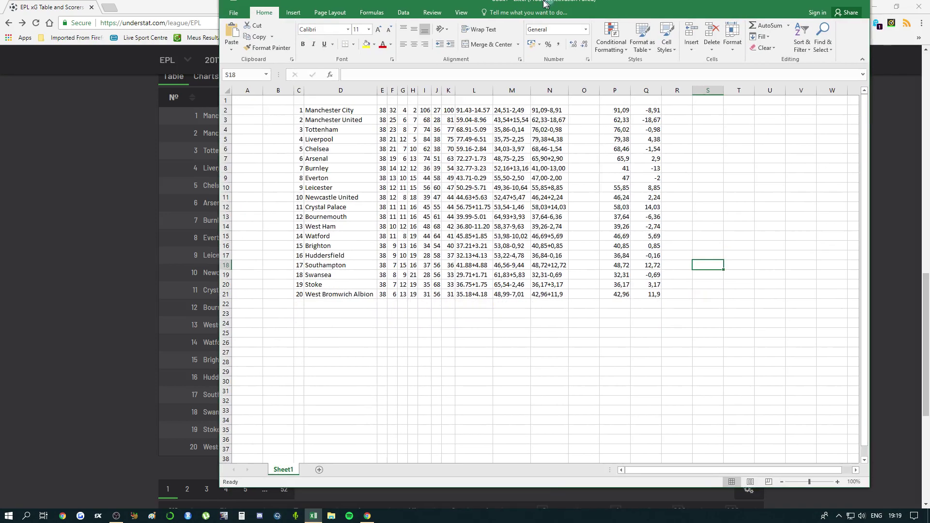
pyautogui.doubleClick(576, 6)
pyautogui.doubleClick(575, 6)
pyautogui.click(817, 204)
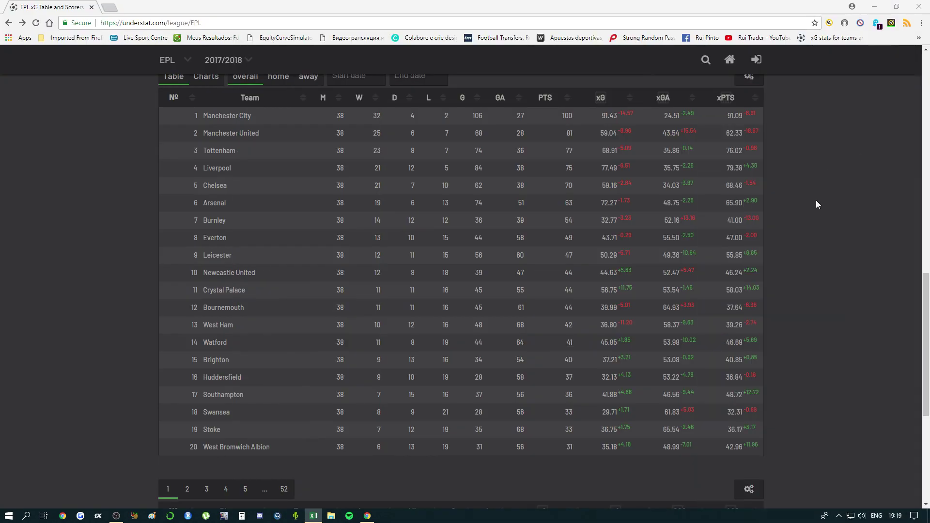
pyautogui.moveTo(925, 310); pyautogui.dragTo(925, 394)
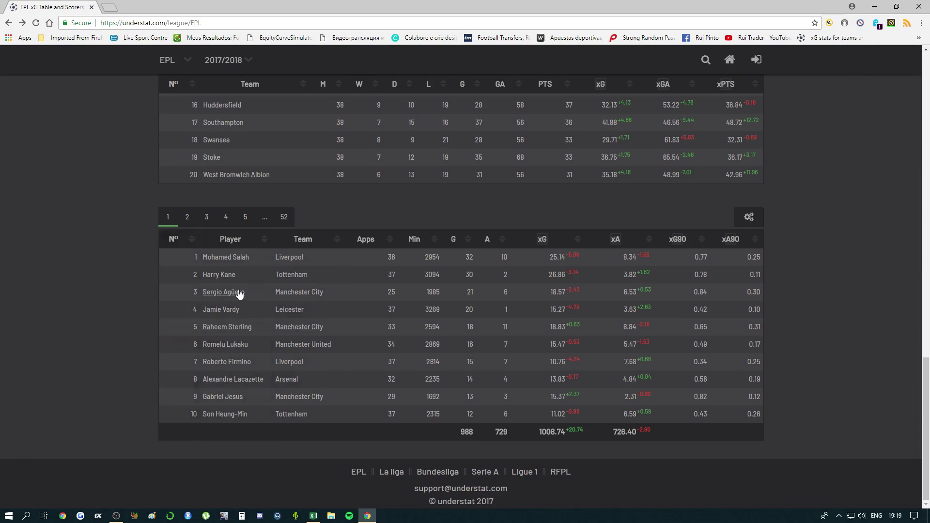
# - Glance at the spreadsheet again and go back to the overall league table on the Understat page
pyautogui.hotkey('alt', 'Tab')
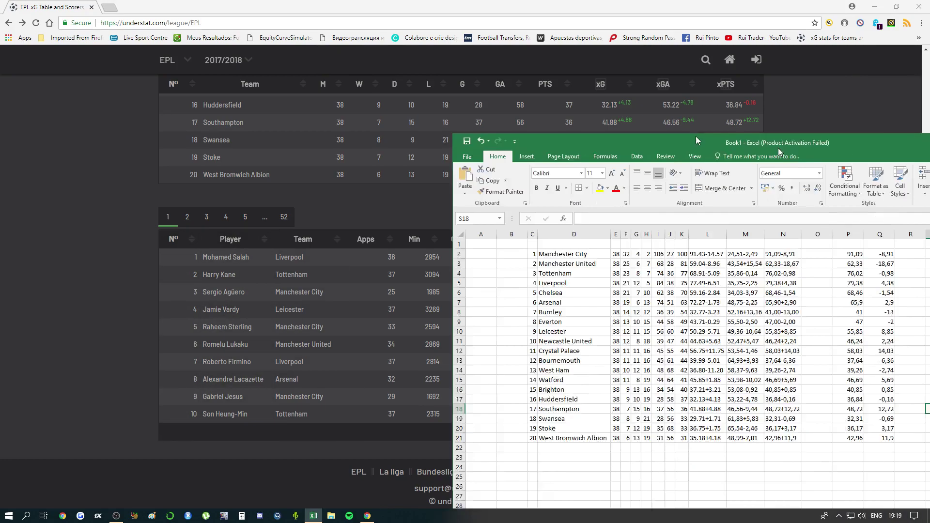
pyautogui.doubleClick(696, 136)
pyautogui.hotkey('alt', 'Tab')
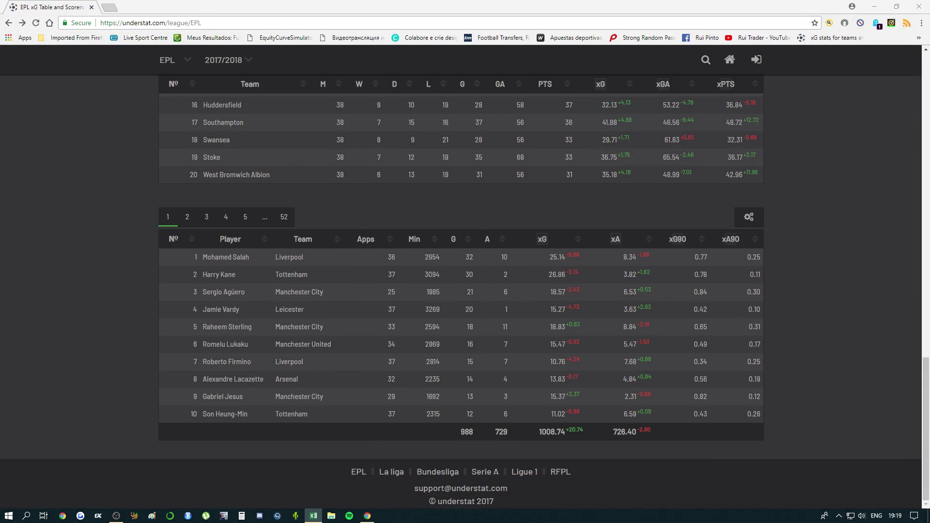
pyautogui.moveTo(926, 417); pyautogui.dragTo(926, 266)
pyautogui.scroll(4, 395, 281)
pyautogui.scroll(-6, 394, 281)
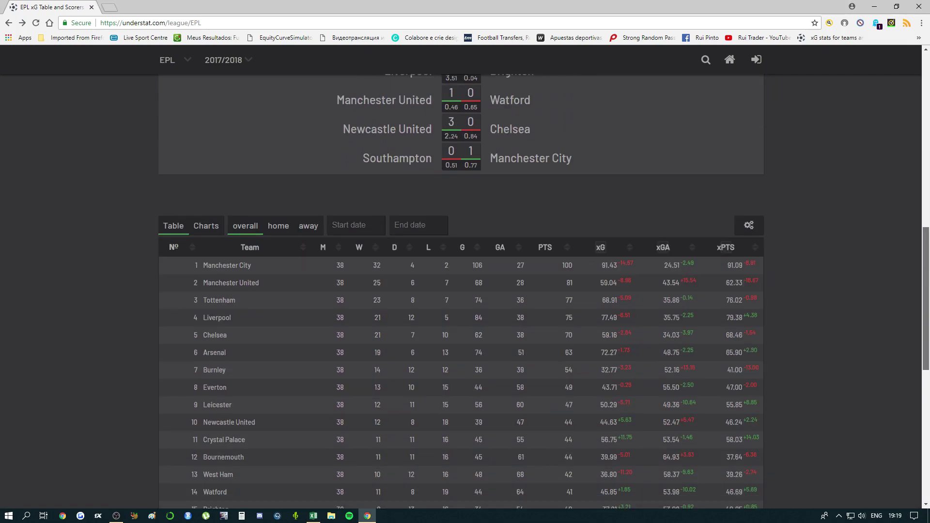
# - View the home and away versions of the EPL league table and return to the match results for the week
pyautogui.click(282, 196)
pyautogui.click(306, 196)
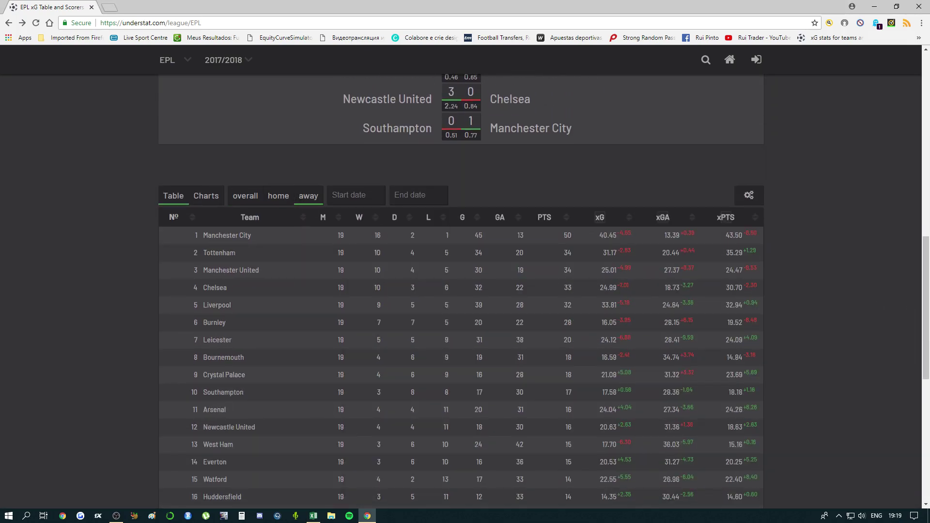
pyautogui.moveTo(924, 263); pyautogui.dragTo(924, 77)
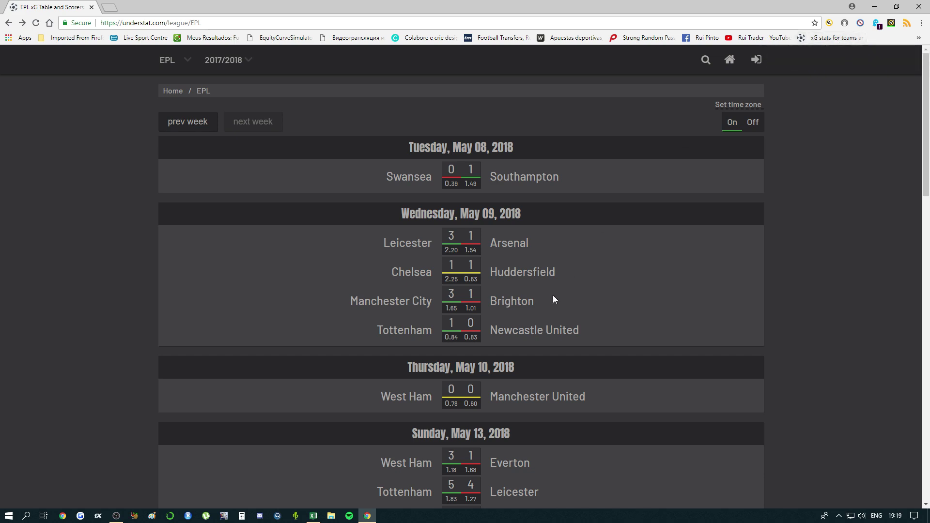
# - Visit the Understat home page from the saved bookmark, then reopen the EPL page at its overall league table
pyautogui.click(828, 37)
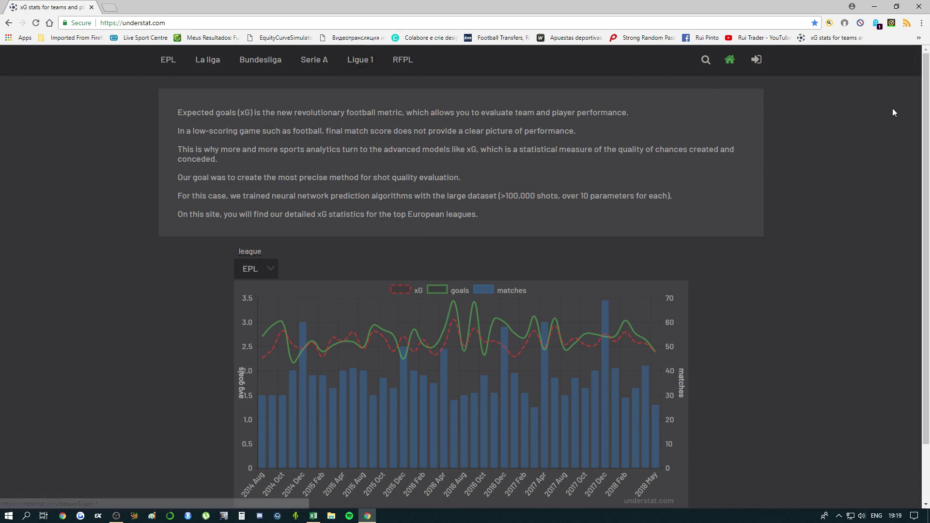
pyautogui.moveTo(923, 111); pyautogui.dragTo(888, 103)
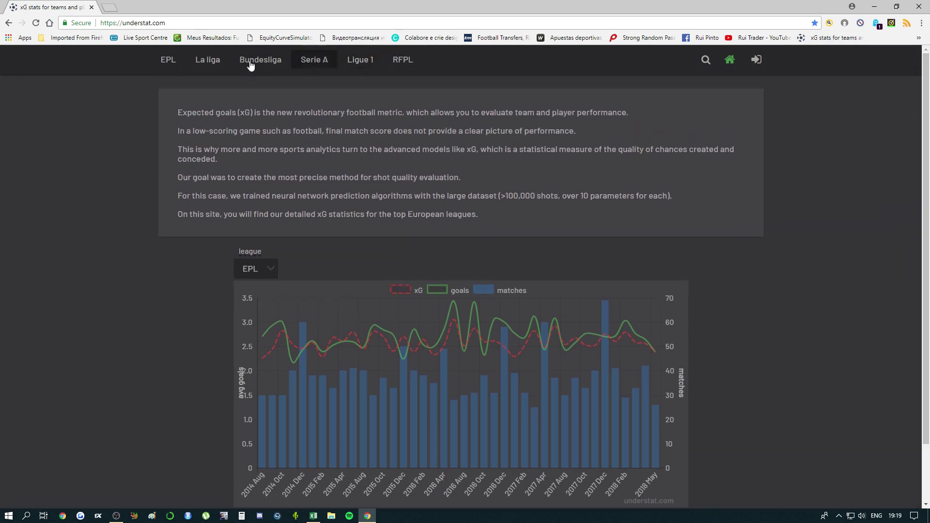
pyautogui.click(167, 67)
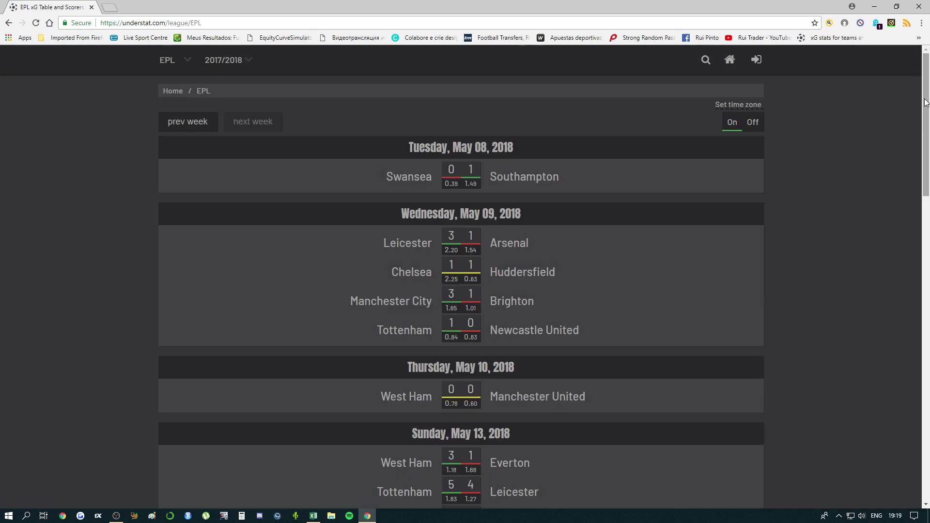
pyautogui.moveTo(924, 103); pyautogui.dragTo(903, 310)
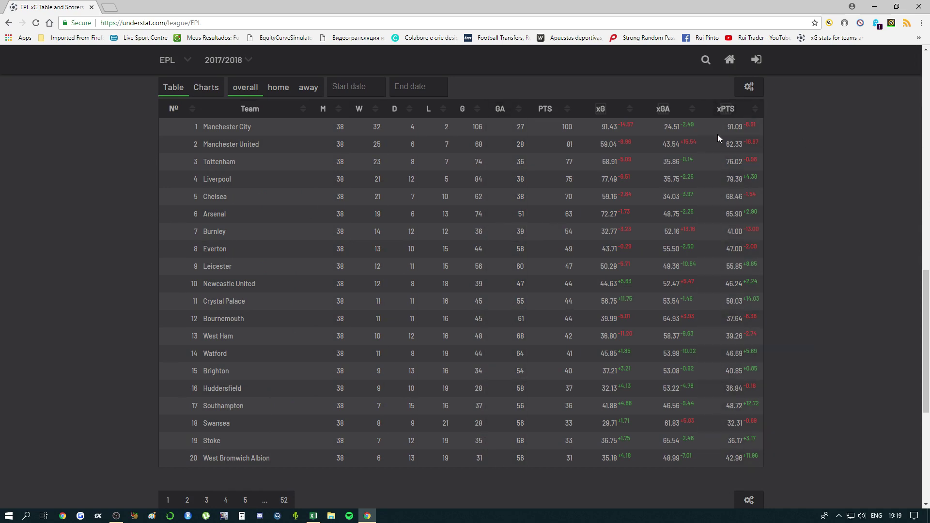
# - Look through the league table's column filter options and set the table's start date to Jan 1, 2018
pyautogui.click(748, 86)
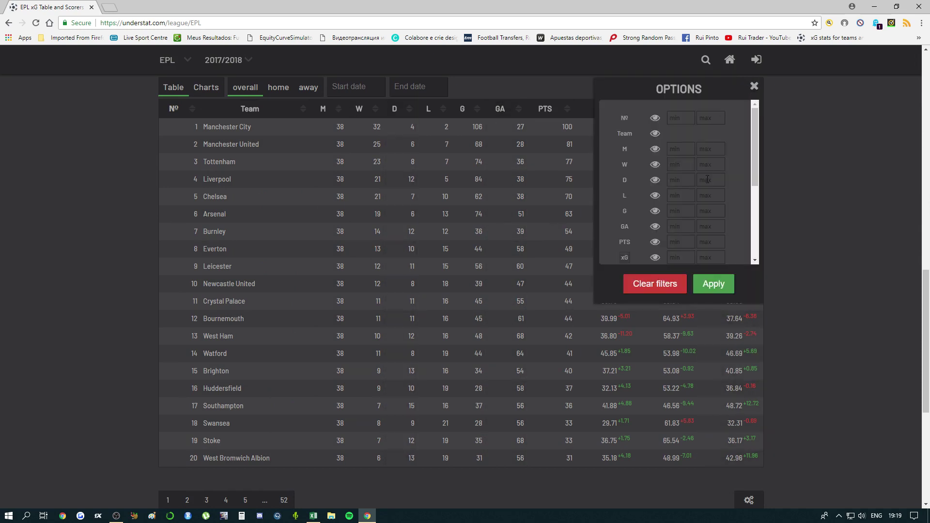
pyautogui.moveTo(755, 173); pyautogui.dragTo(758, 244)
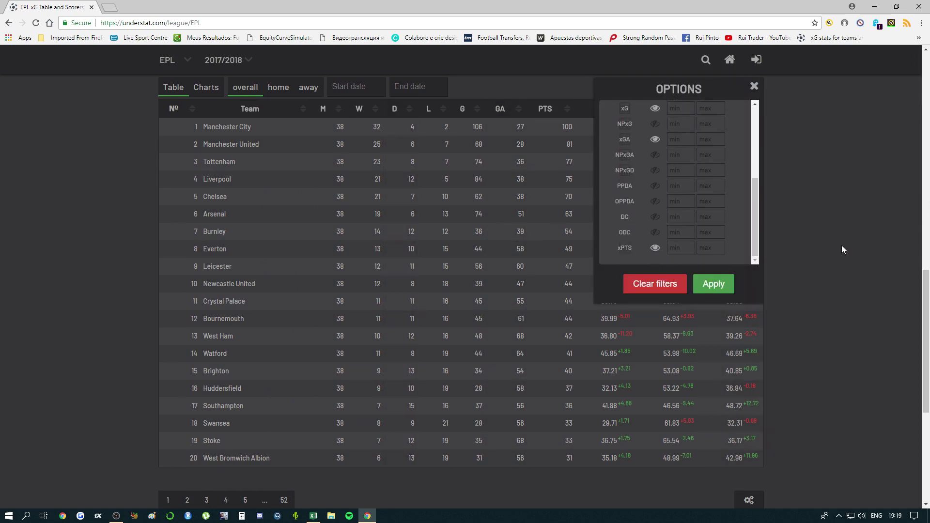
pyautogui.click(356, 87)
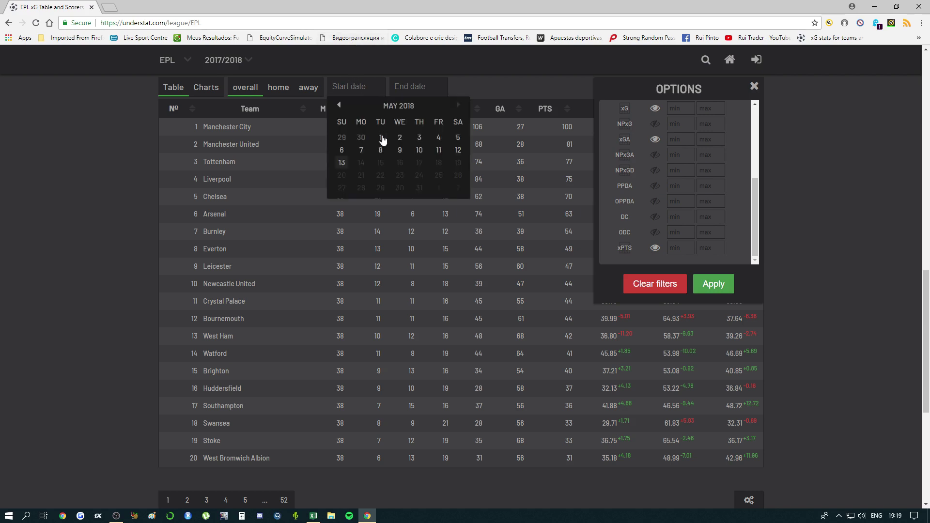
pyautogui.click(339, 105)
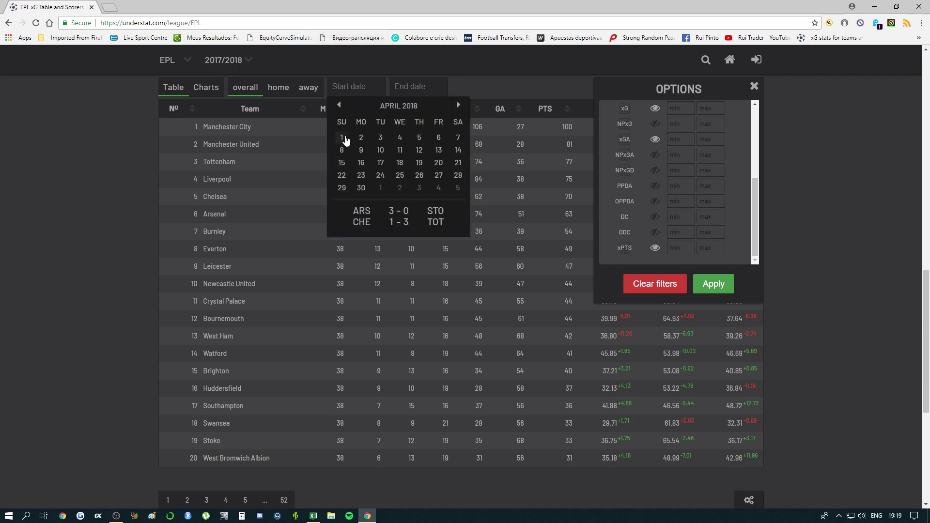
pyautogui.click(339, 105)
pyautogui.click(339, 105)
pyautogui.click(338, 105)
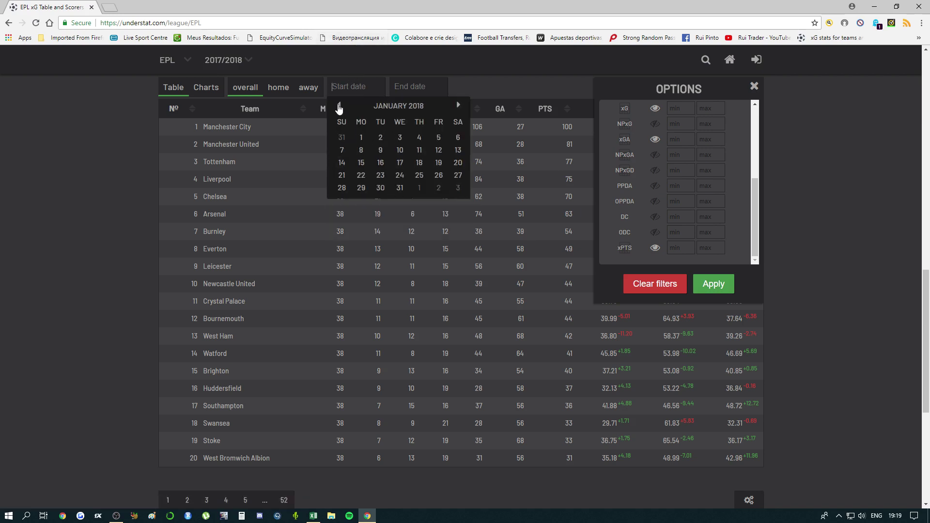
pyautogui.click(360, 137)
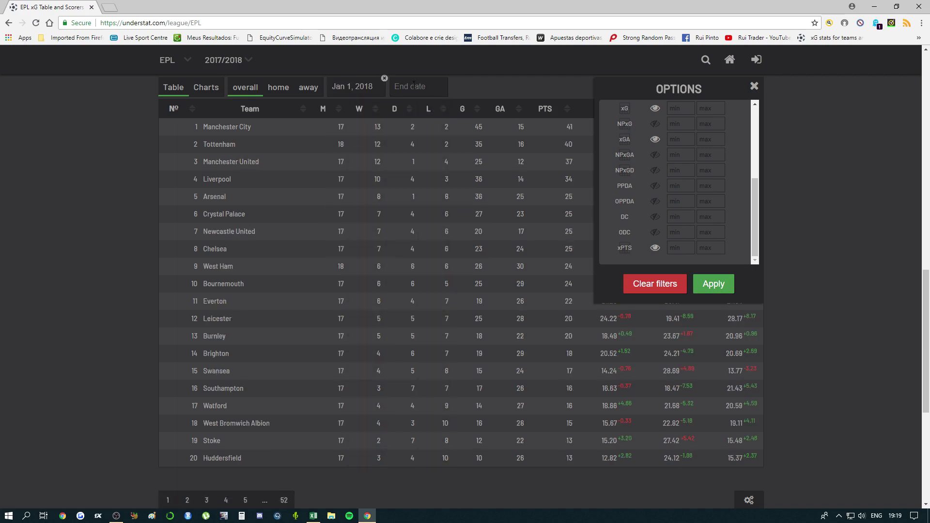
# - Set the league table's end date to Mar 1, 2018 and close the column filter options
pyautogui.click(417, 87)
pyautogui.click(401, 104)
pyautogui.click(401, 105)
pyautogui.click(401, 104)
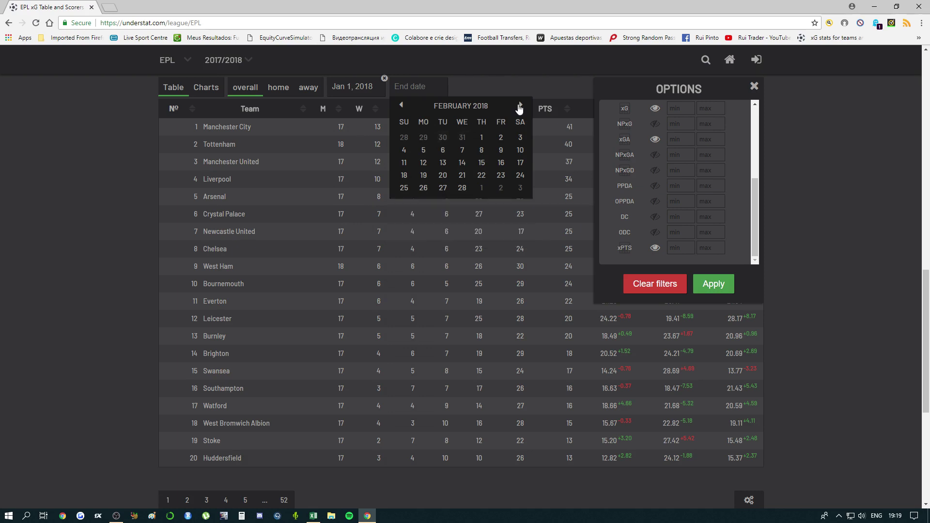
pyautogui.click(519, 105)
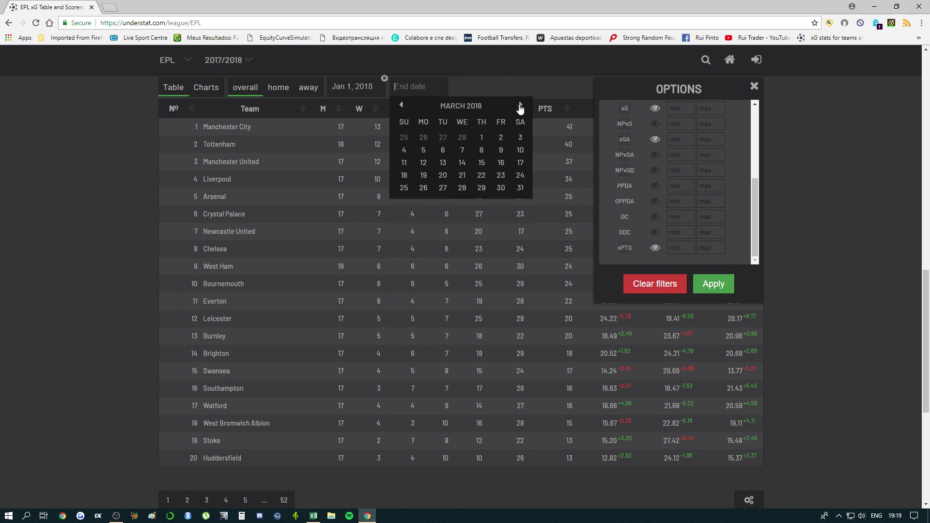
pyautogui.click(482, 139)
pyautogui.click(753, 86)
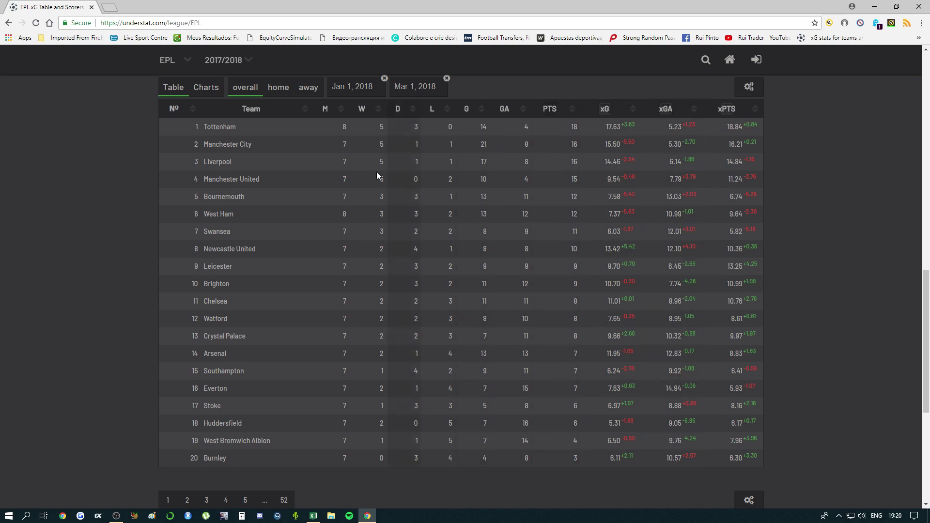
# - Clear the league table's start date filter and minimize the browser window
pyautogui.click(384, 78)
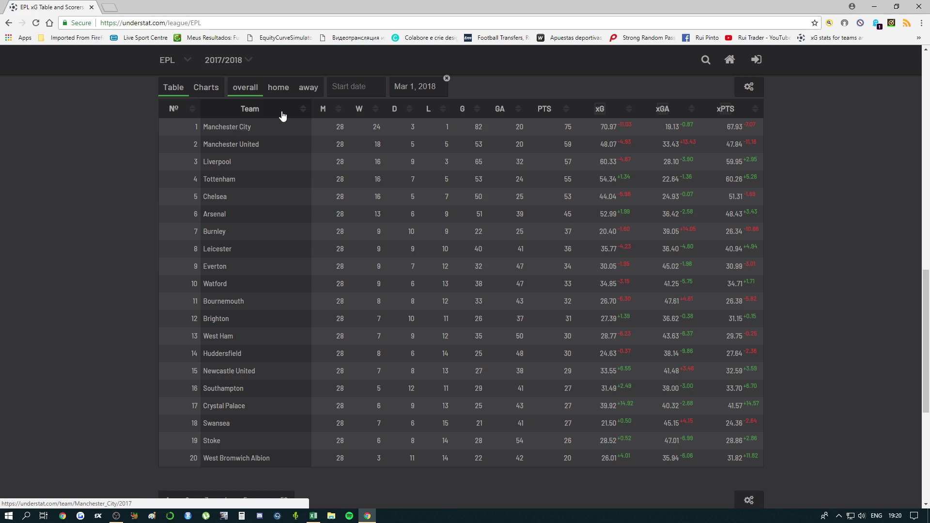
pyautogui.click(882, 12)
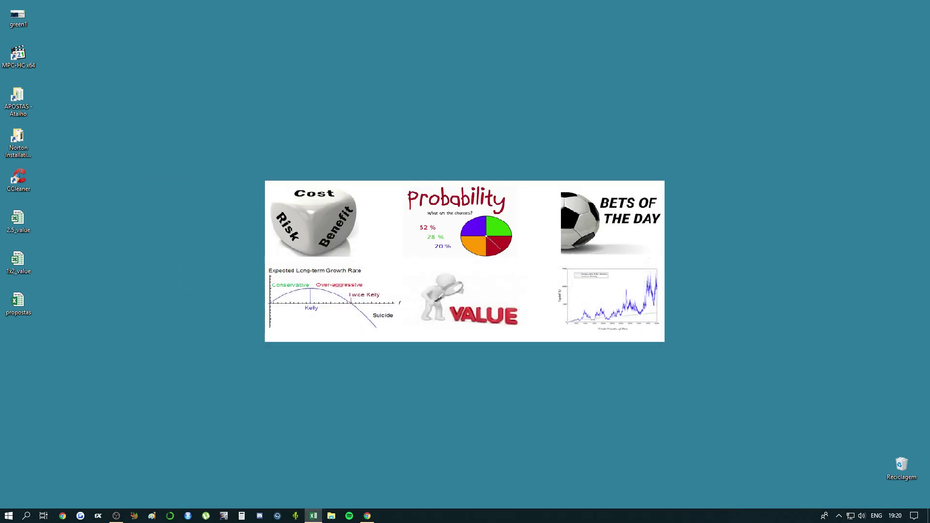